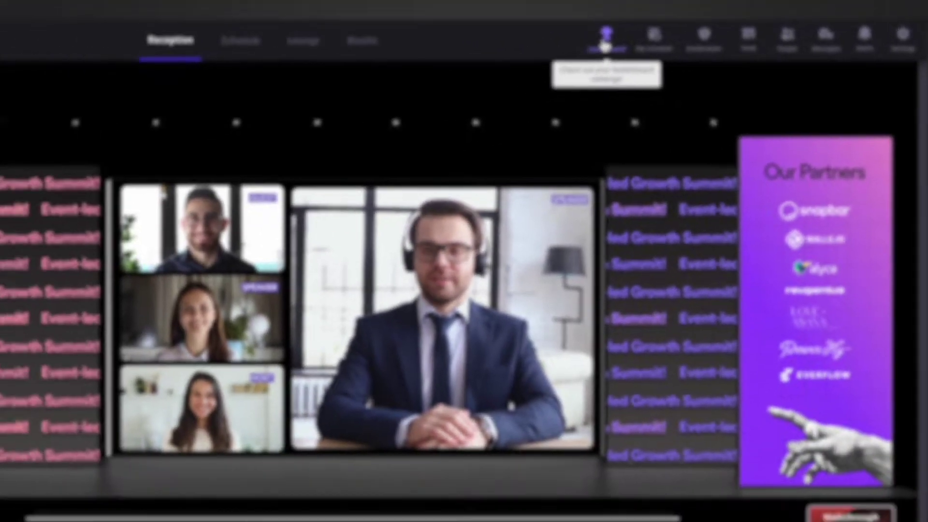
- Review the leaderboard rankings, the top attendee's points breakdown and the Earn Points options
{"action": "left_click", "coordinate": [498, 38]}
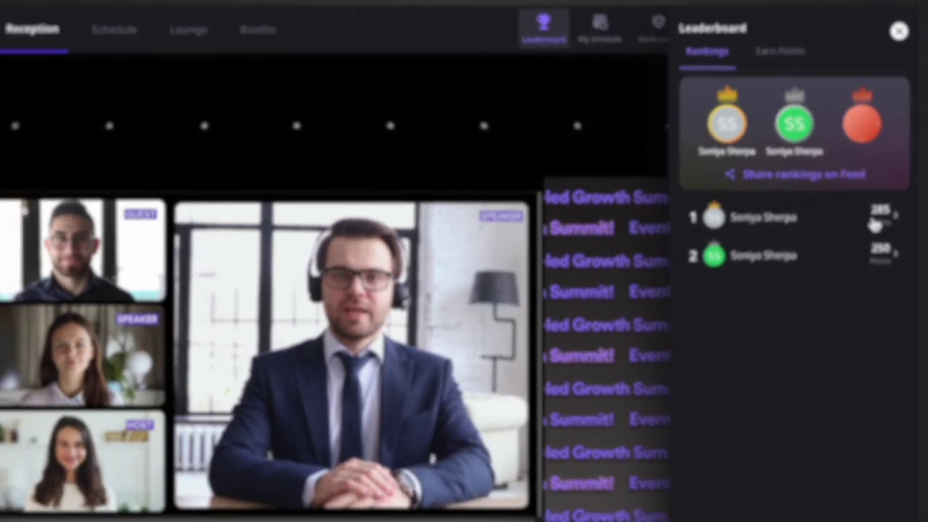
{"action": "left_click", "coordinate": [867, 241]}
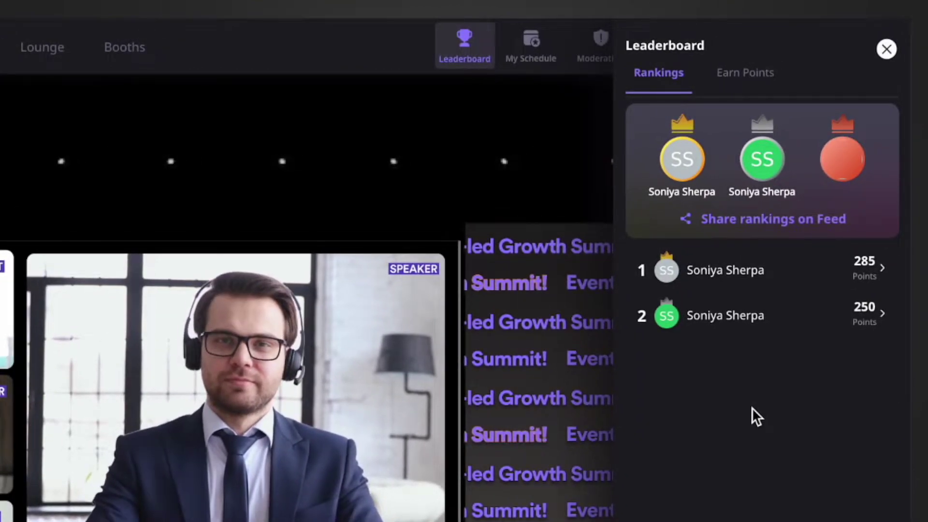
{"action": "left_click", "coordinate": [757, 86]}
{"action": "scroll", "coordinate": [759, 290], "scroll_direction": "down", "scroll_amount": 6}
{"action": "scroll", "coordinate": [890, 442], "scroll_direction": "up", "scroll_amount": 6}
{"action": "left_click", "coordinate": [659, 72]}
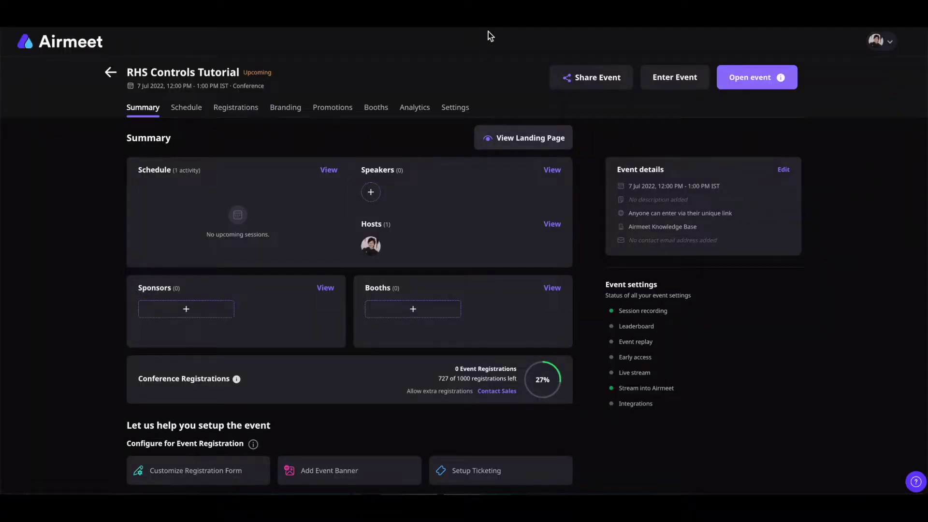
{"action": "scroll", "coordinate": [637, 280], "scroll_direction": "down", "scroll_amount": 4}
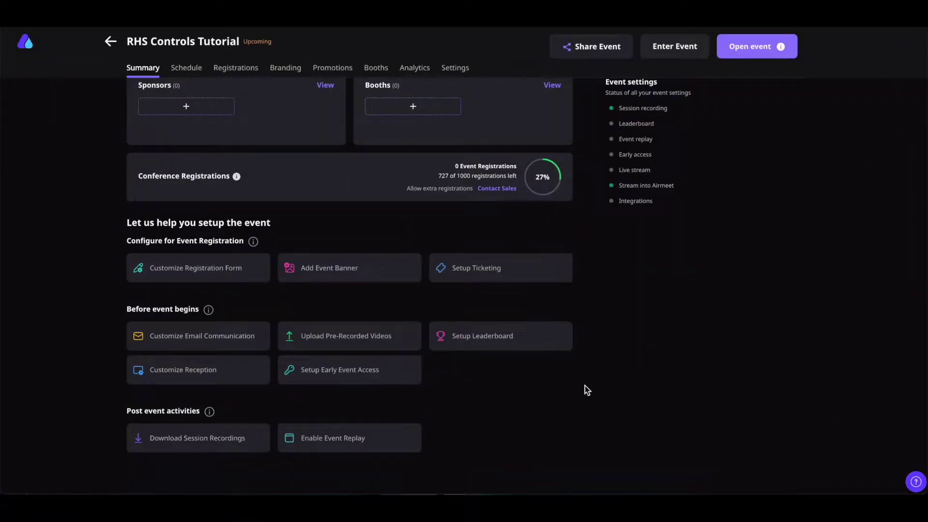
- Switch the Leaderboard setting from Off to On in the event's Settings
{"action": "left_click", "coordinate": [485, 347]}
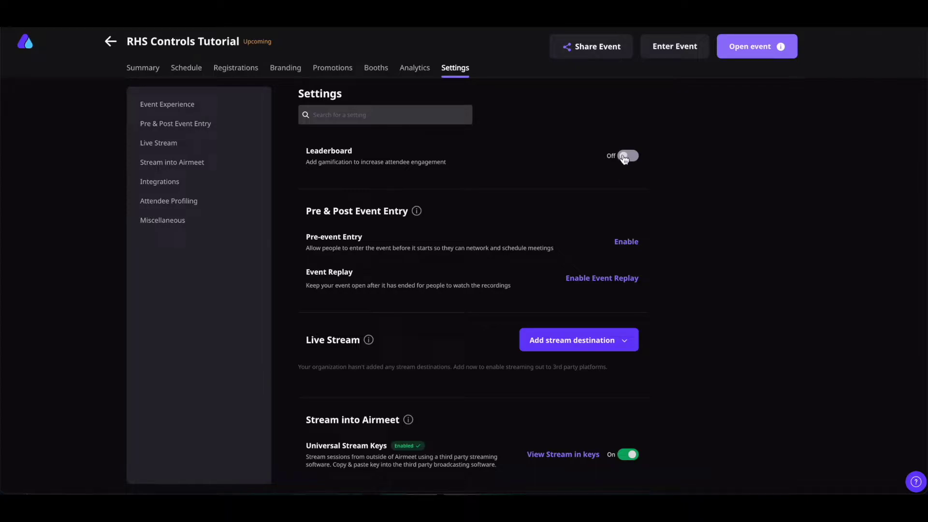
{"action": "left_click", "coordinate": [626, 157]}
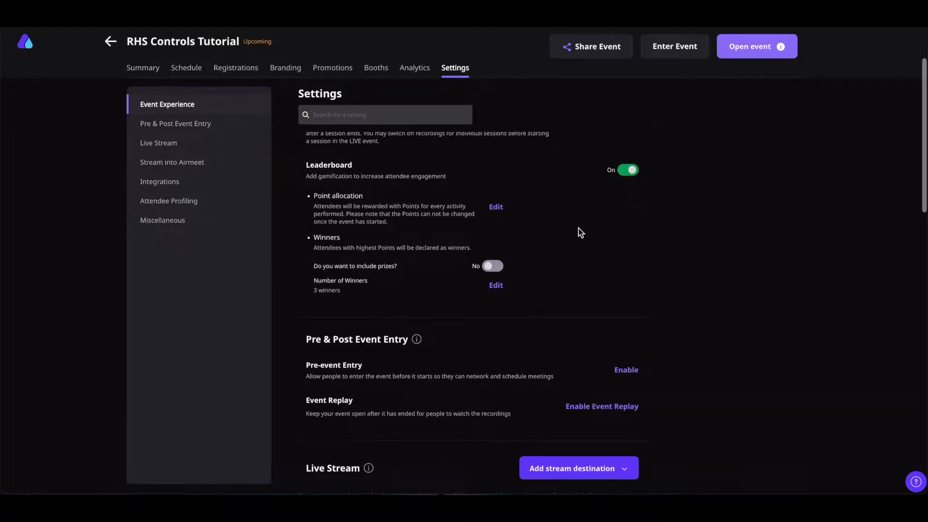
{"action": "left_click", "coordinate": [497, 208]}
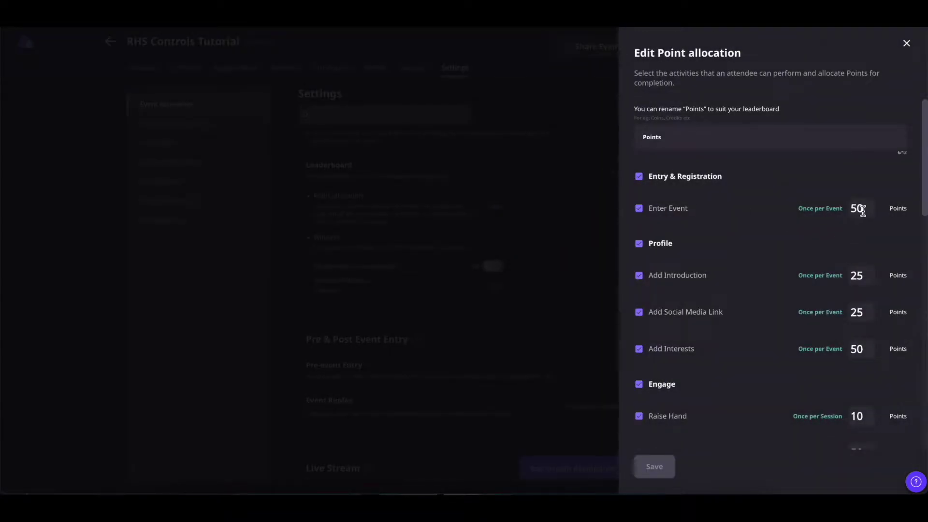
- Change the Enter Event points from 50 to 10 and save the point allocation
{"action": "left_click_drag", "start_coordinate": [864, 211], "coordinate": [849, 210]}
{"action": "type", "text": "10"}
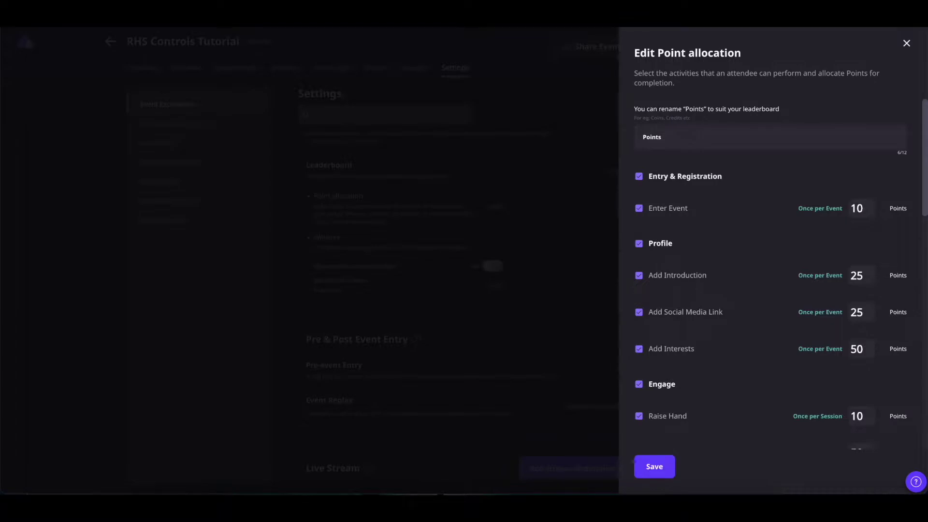
{"action": "left_click", "coordinate": [658, 465]}
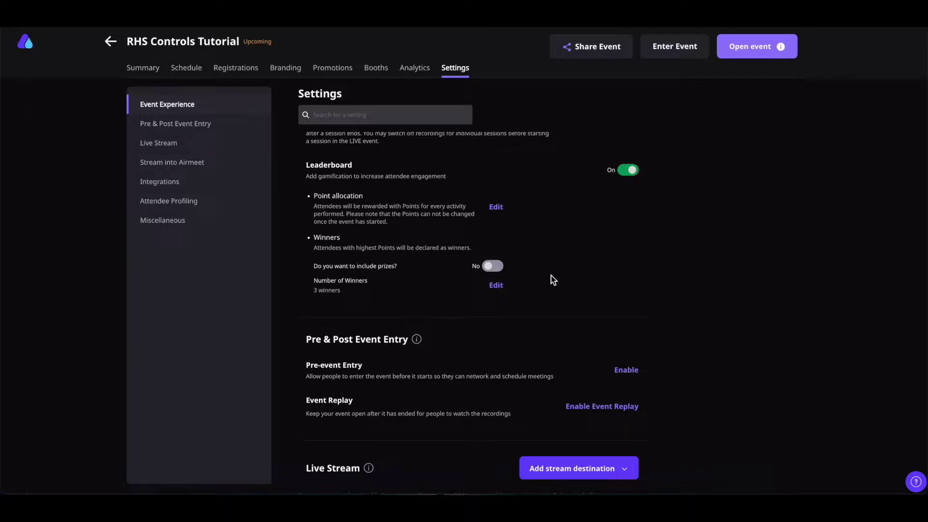
{"action": "left_click", "coordinate": [492, 266]}
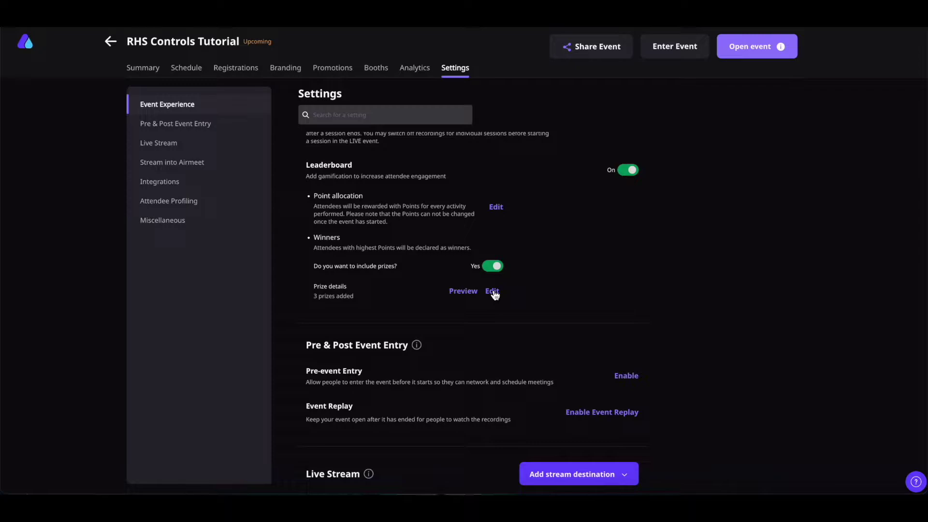
- Name Winner 1 'First Prize' with a $50 Starbucks Gift Card and save the prizes
{"action": "left_click", "coordinate": [493, 292]}
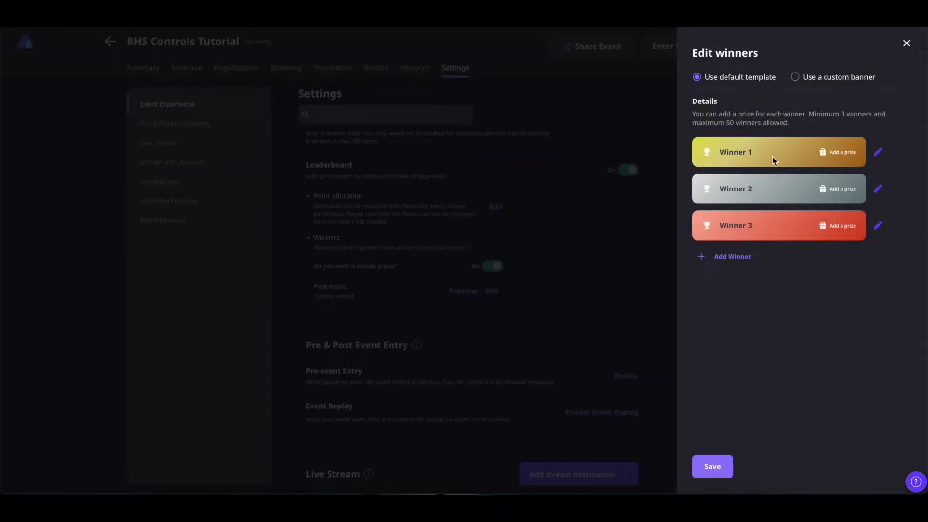
{"action": "left_click", "coordinate": [878, 152]}
{"action": "type", "text": "First Prize"}
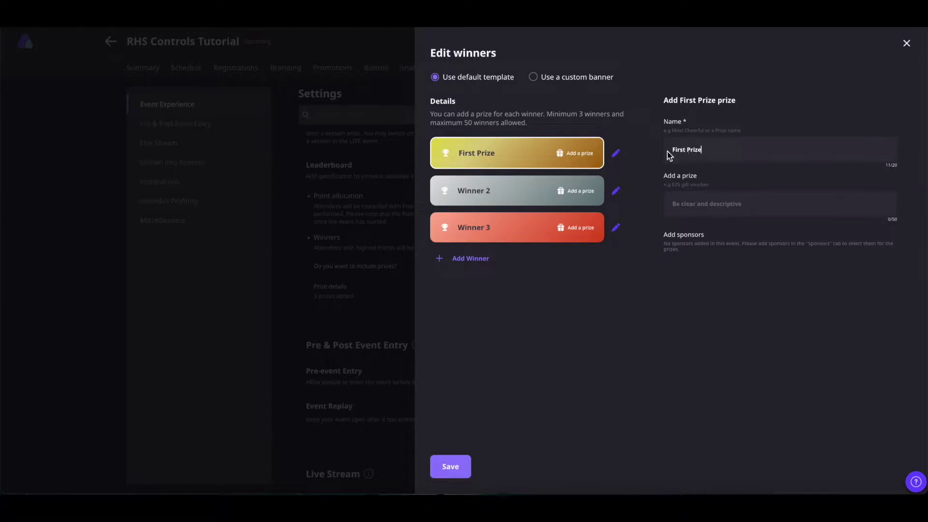
{"action": "left_click", "coordinate": [711, 204]}
{"action": "type", "text": "$50 Starbucks Gift Card"}
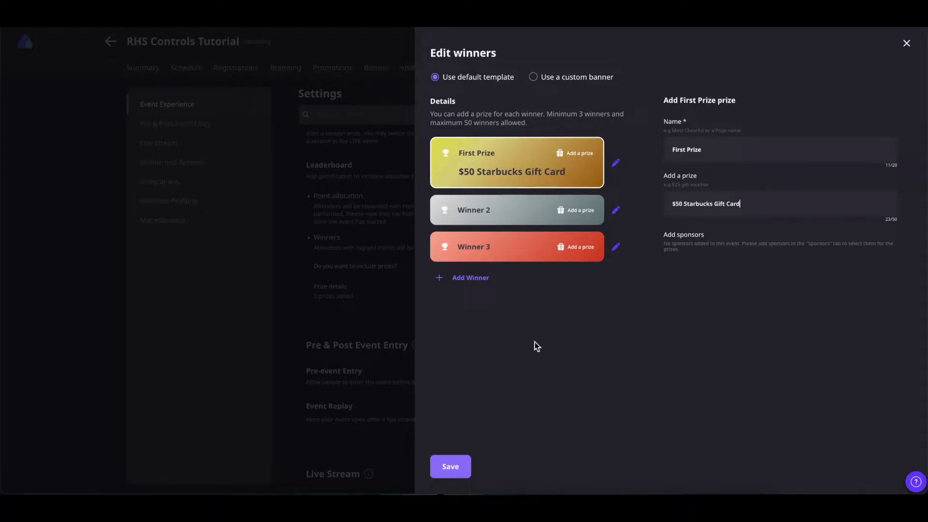
{"action": "left_click", "coordinate": [451, 467]}
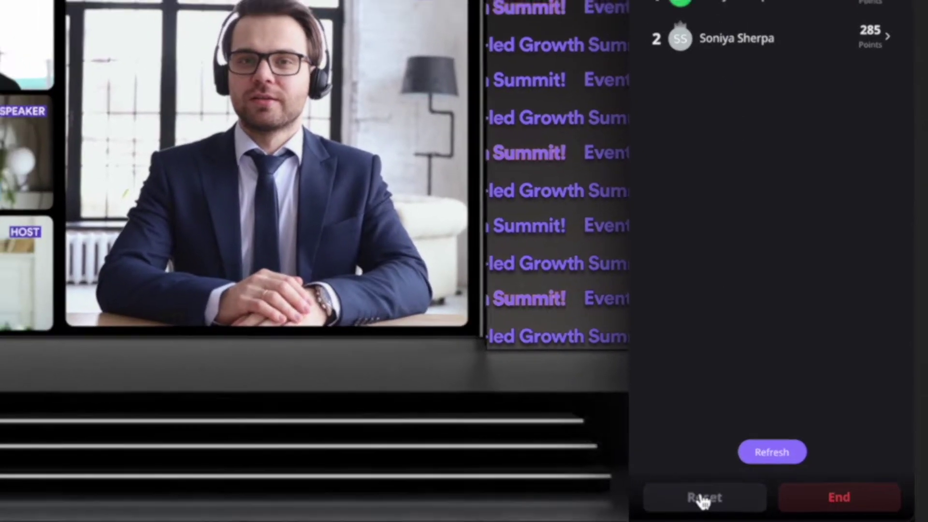
- Reset the leaderboard to announce winners, then confirm both winners appear in History
{"action": "left_click", "coordinate": [720, 494]}
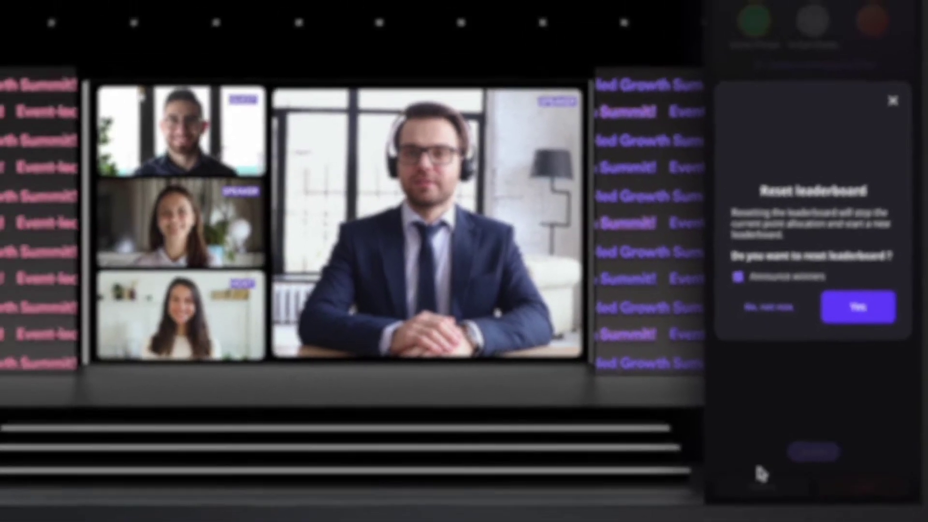
{"action": "left_click", "coordinate": [858, 306]}
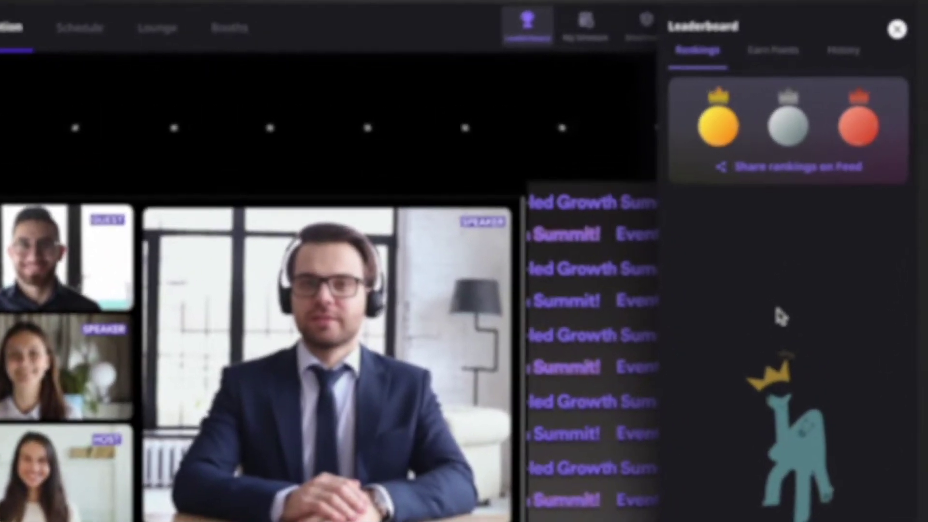
{"action": "left_click", "coordinate": [845, 51]}
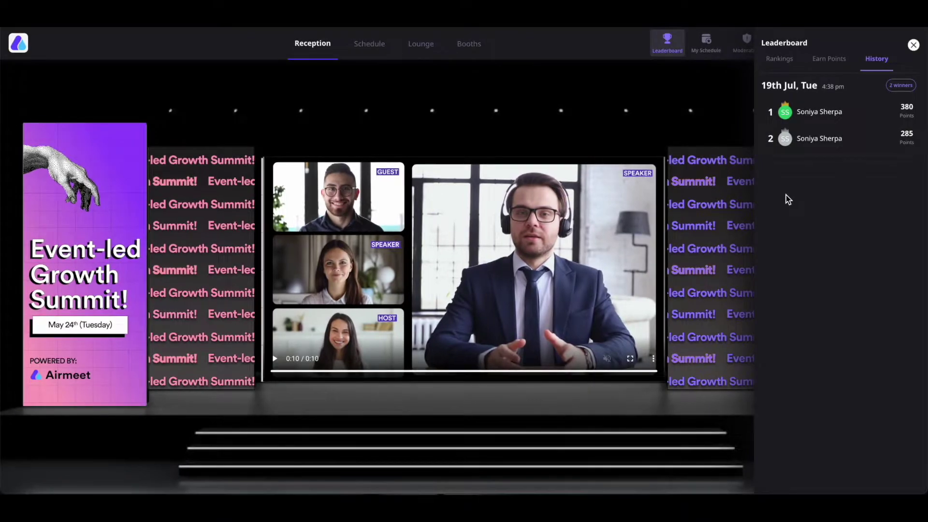
{"action": "left_click", "coordinate": [703, 87]}
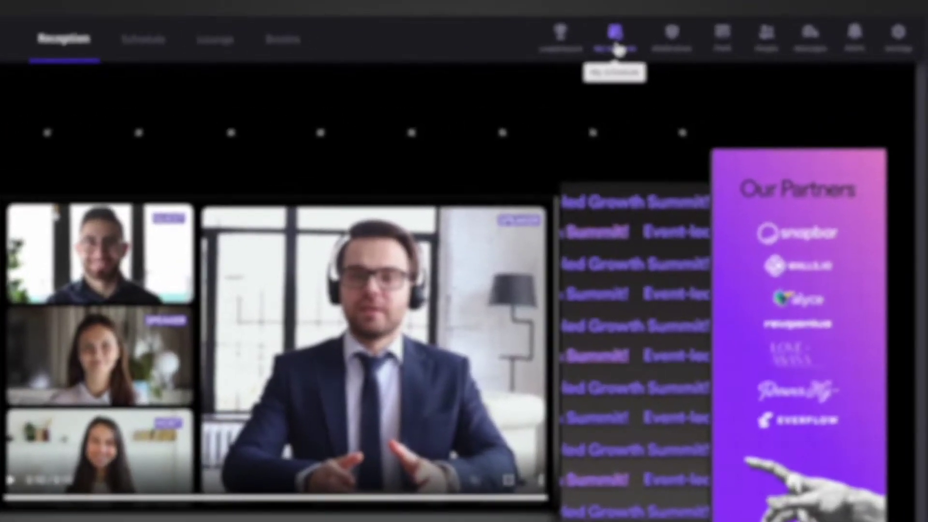
- Start a new meeting from My Schedule titled 'Quick Meetup'
{"action": "left_click", "coordinate": [707, 47]}
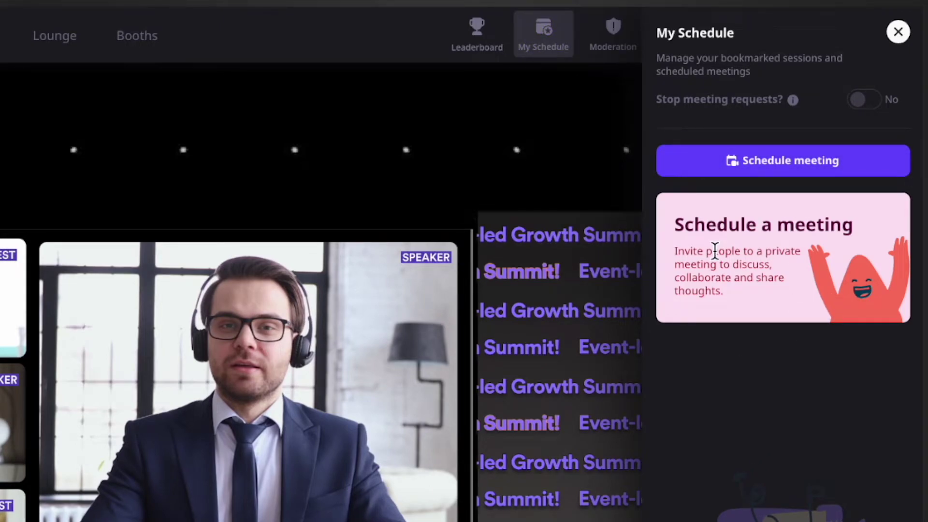
{"action": "left_click", "coordinate": [756, 165]}
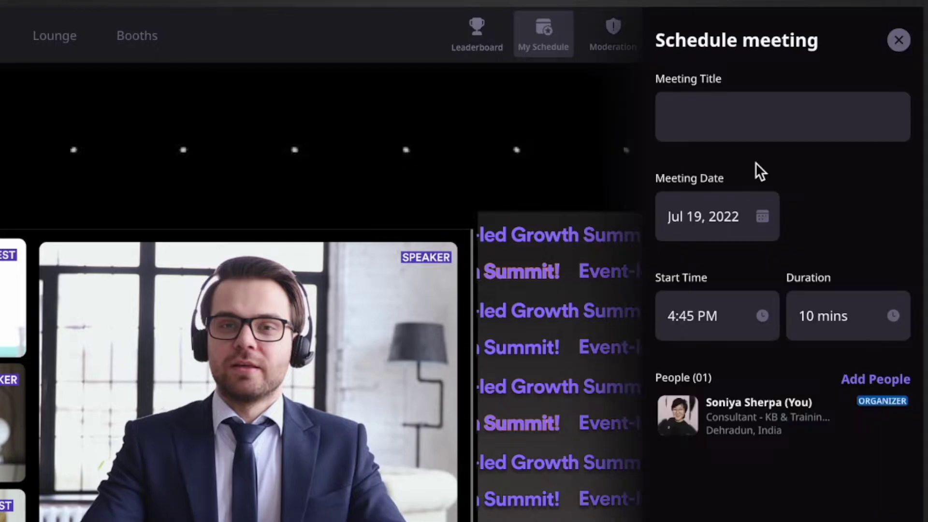
{"action": "left_click", "coordinate": [769, 116]}
{"action": "type", "text": "Quick Meetup"}
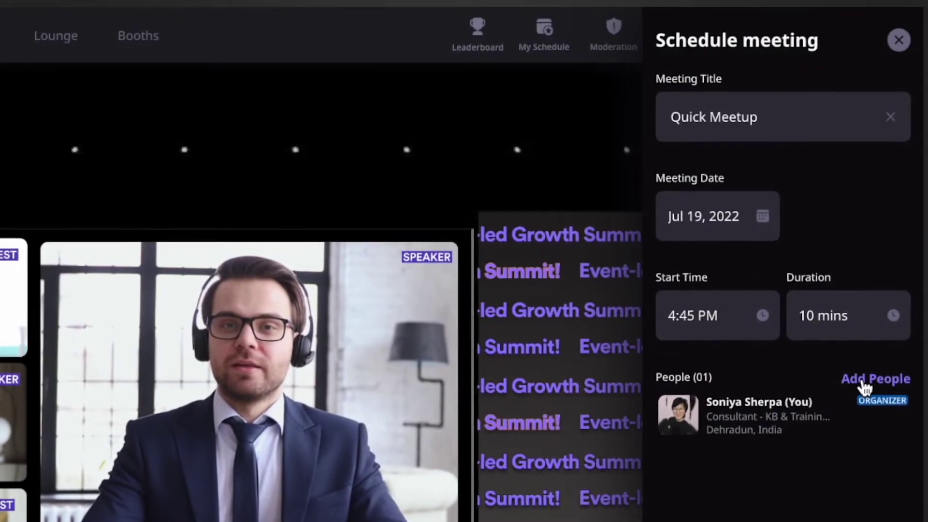
- Invite two more attendees, send the meeting request, and verify it in My Schedule
{"action": "left_click", "coordinate": [865, 387]}
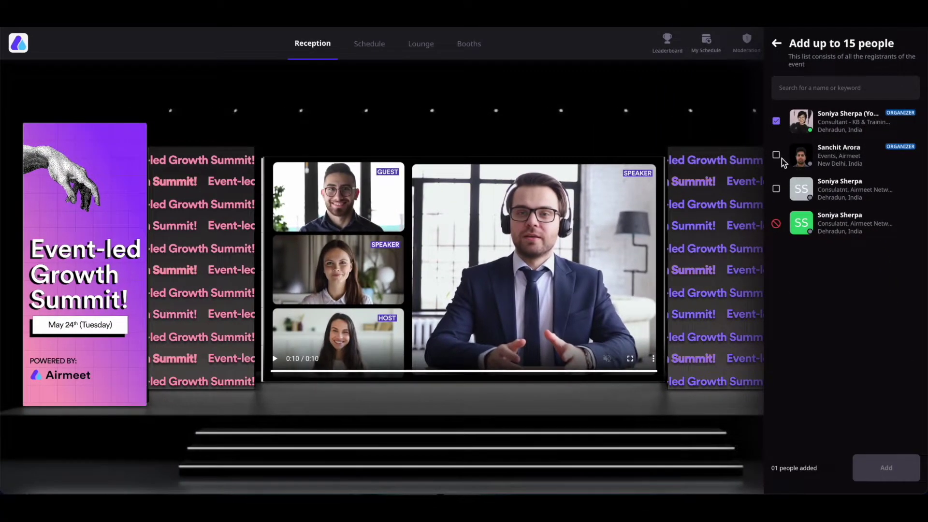
{"action": "left_click", "coordinate": [777, 155]}
{"action": "left_click", "coordinate": [776, 189]}
{"action": "left_click", "coordinate": [889, 468]}
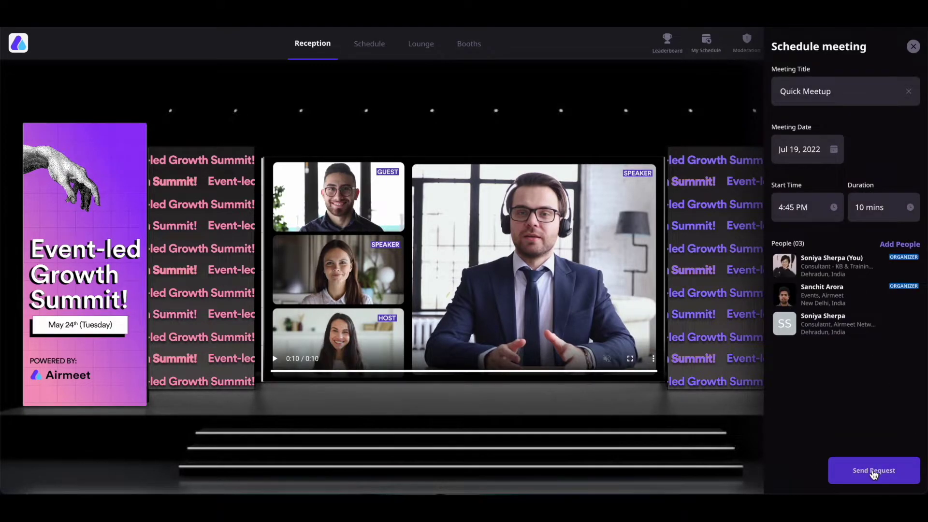
{"action": "left_click", "coordinate": [874, 471]}
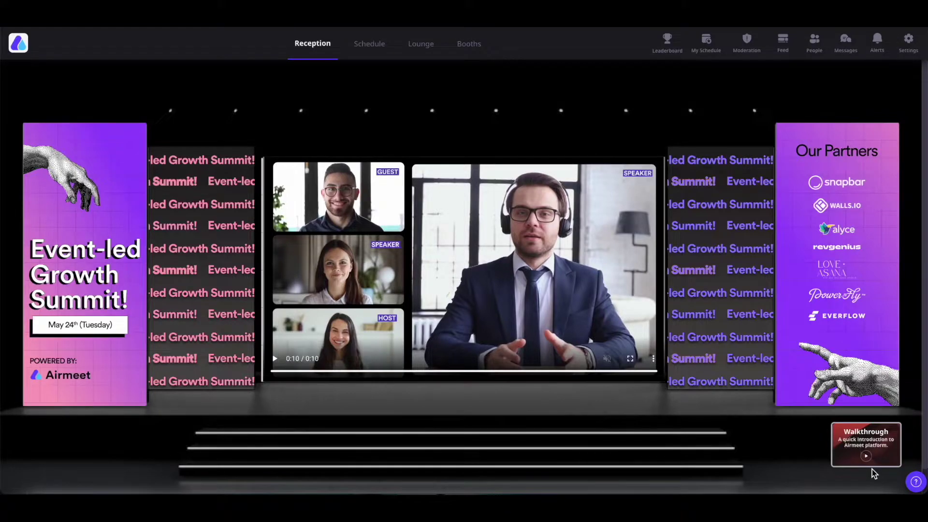
{"action": "left_click", "coordinate": [706, 42]}
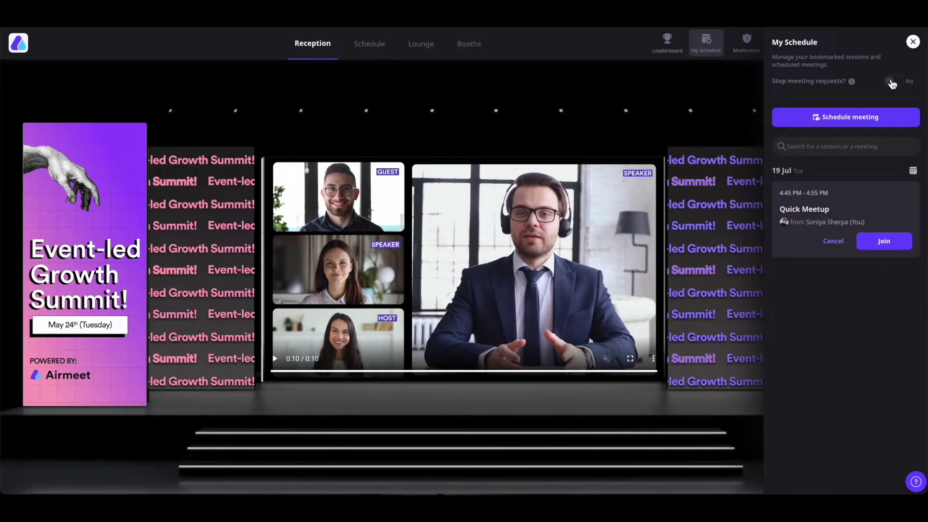
{"action": "left_click", "coordinate": [743, 82]}
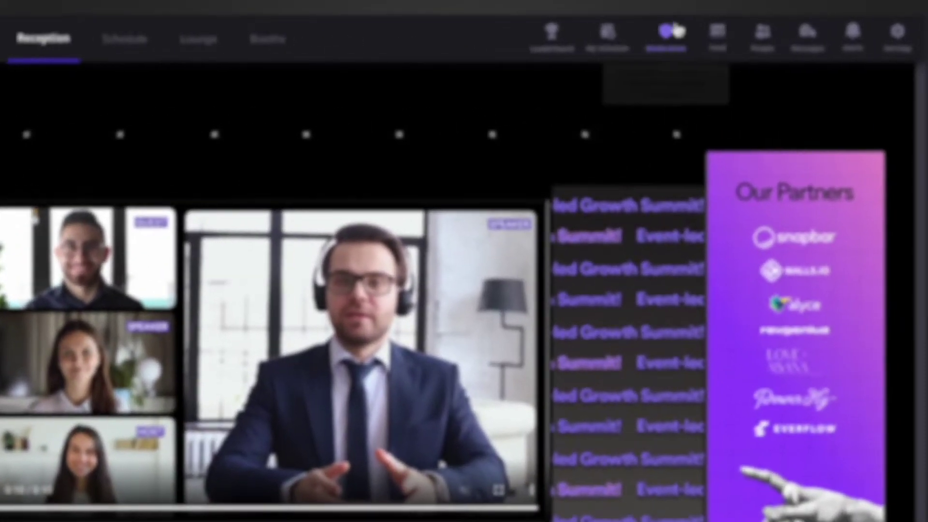
- Ignore the pending report on the feed post and review the Actions taken history
{"action": "left_click", "coordinate": [747, 42]}
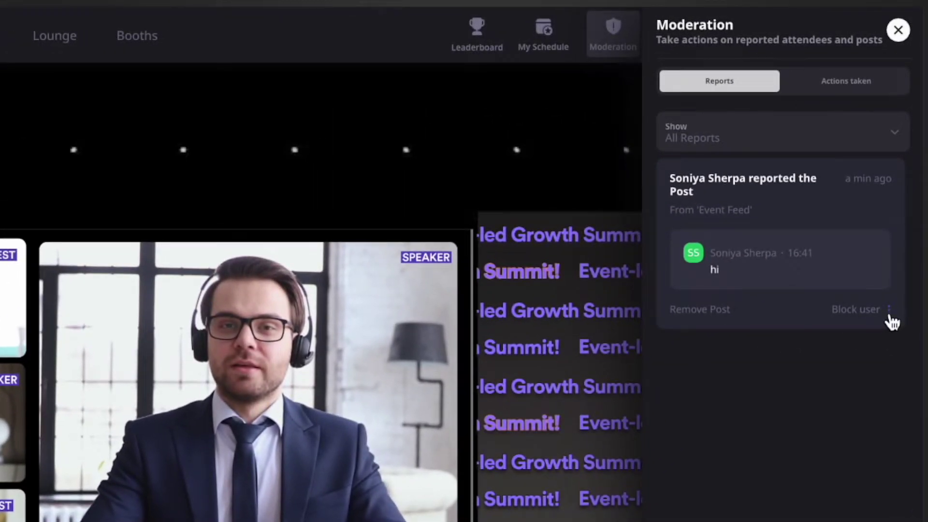
{"action": "left_click", "coordinate": [895, 292]}
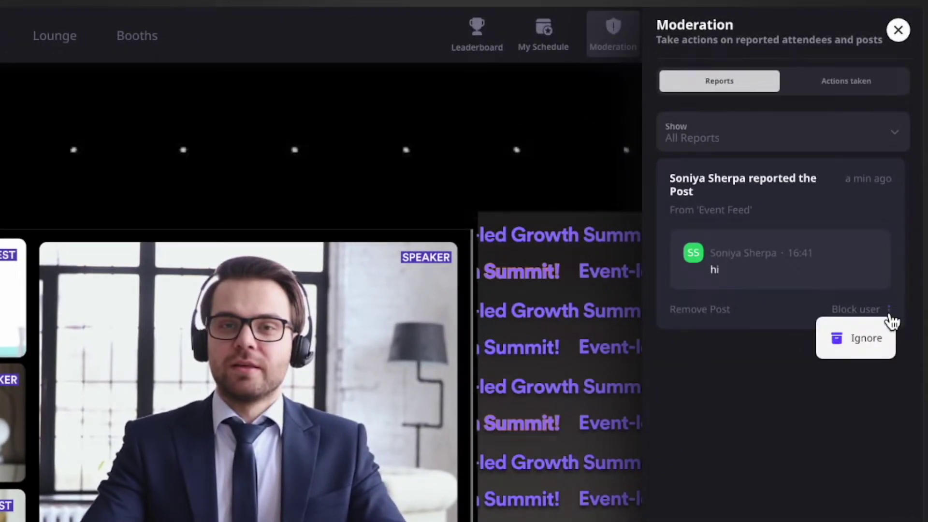
{"action": "left_click", "coordinate": [873, 348]}
{"action": "left_click", "coordinate": [604, 41]}
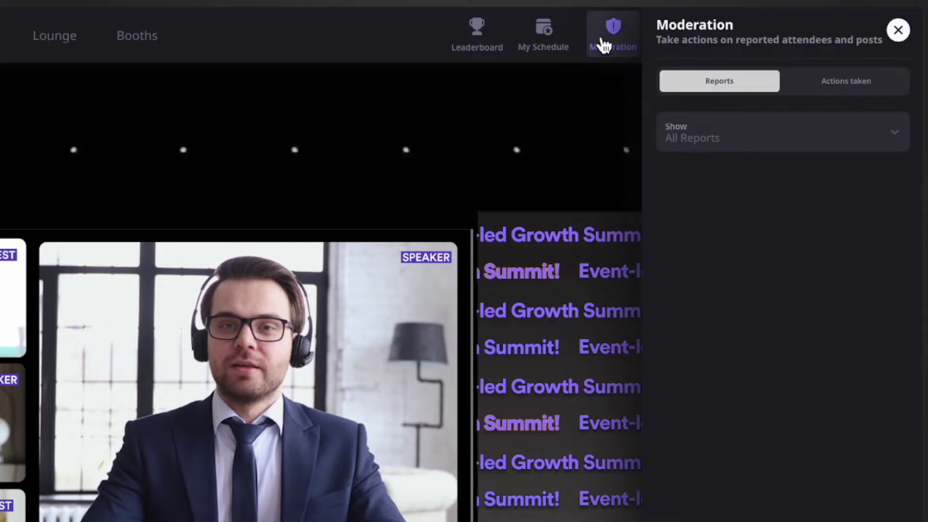
{"action": "left_click", "coordinate": [848, 87]}
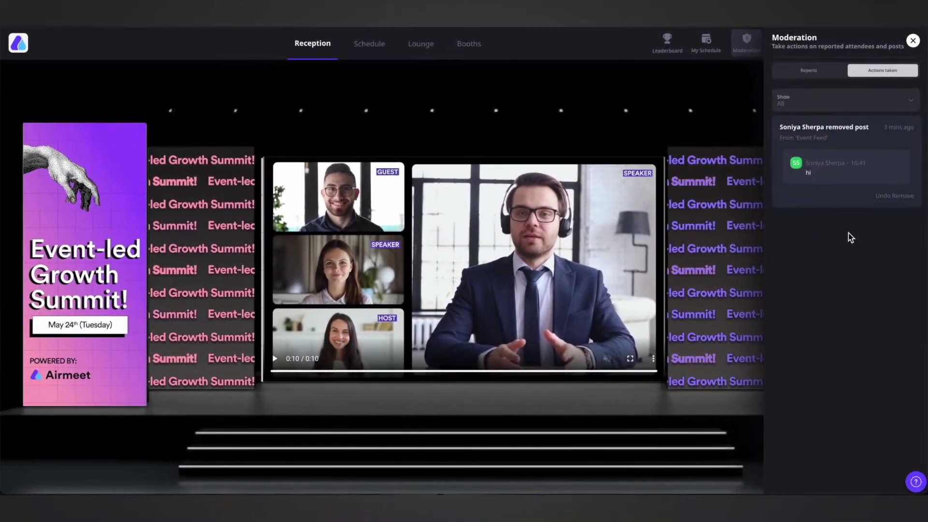
{"action": "key", "text": "Escape"}
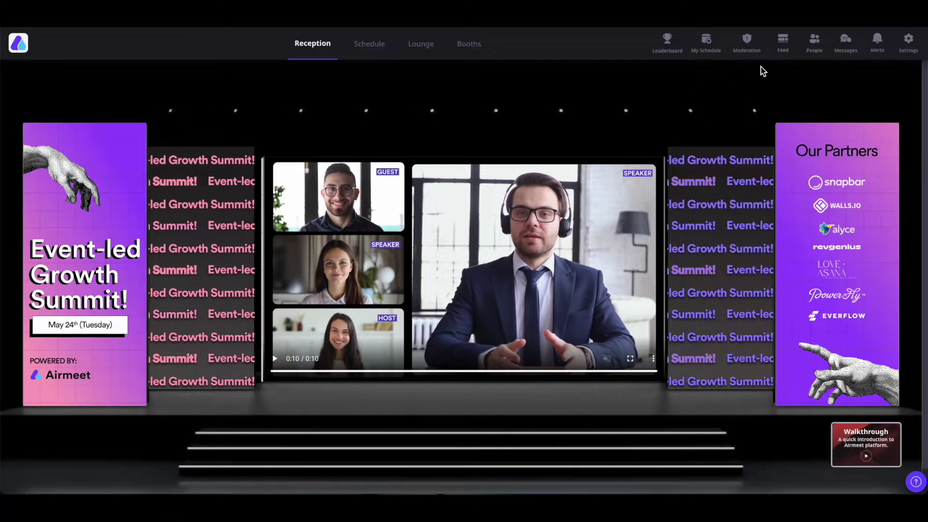
{"action": "left_click", "coordinate": [783, 45]}
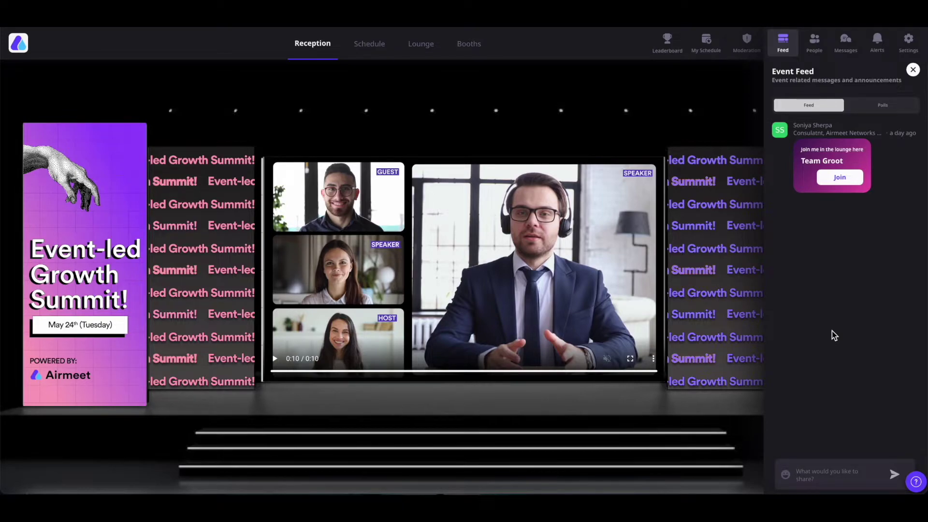
- Post 'hi' to the event feed and begin creating a new poll in Polls
{"action": "type", "text": "hi"}
{"action": "key", "text": "Return"}
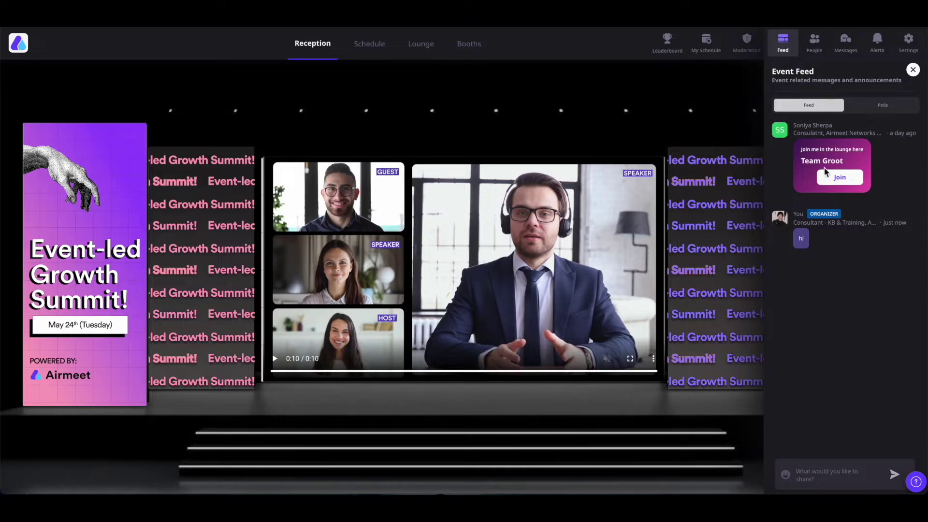
{"action": "left_click", "coordinate": [883, 110]}
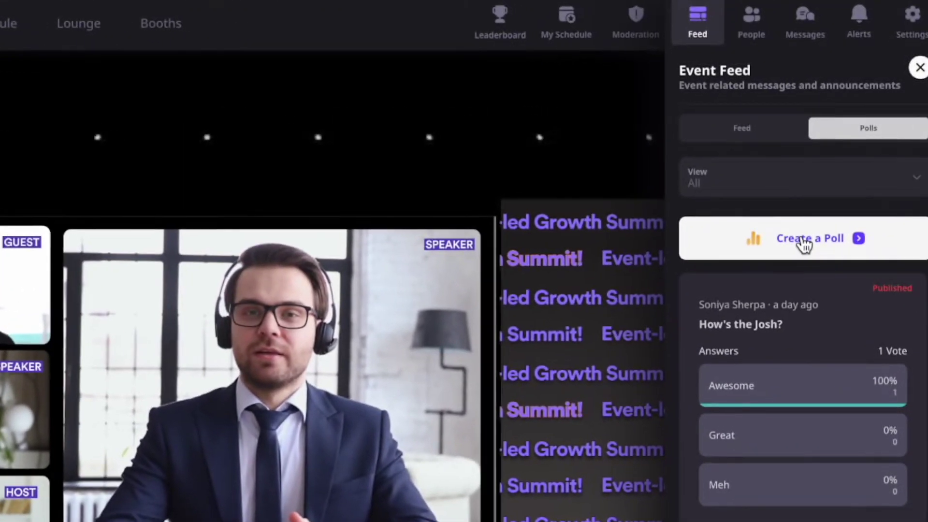
{"action": "left_click", "coordinate": [812, 232]}
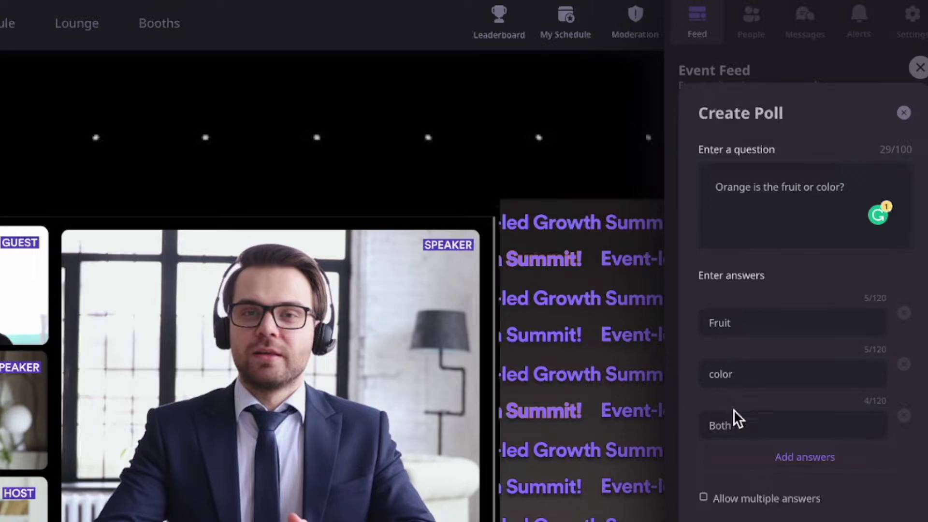
- Publish the 'Orange is the fruit or color?' poll with single-answer voting
{"action": "left_click", "coordinate": [703, 498]}
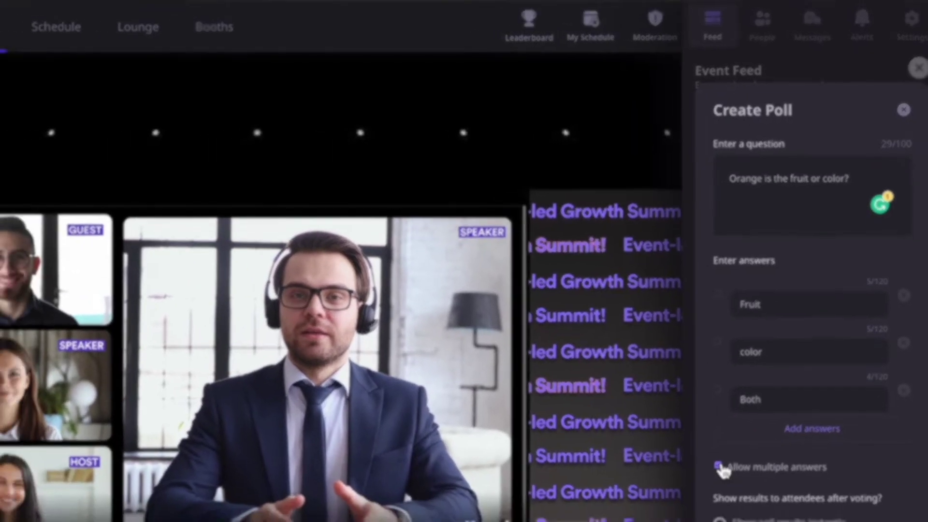
{"action": "left_click", "coordinate": [704, 497]}
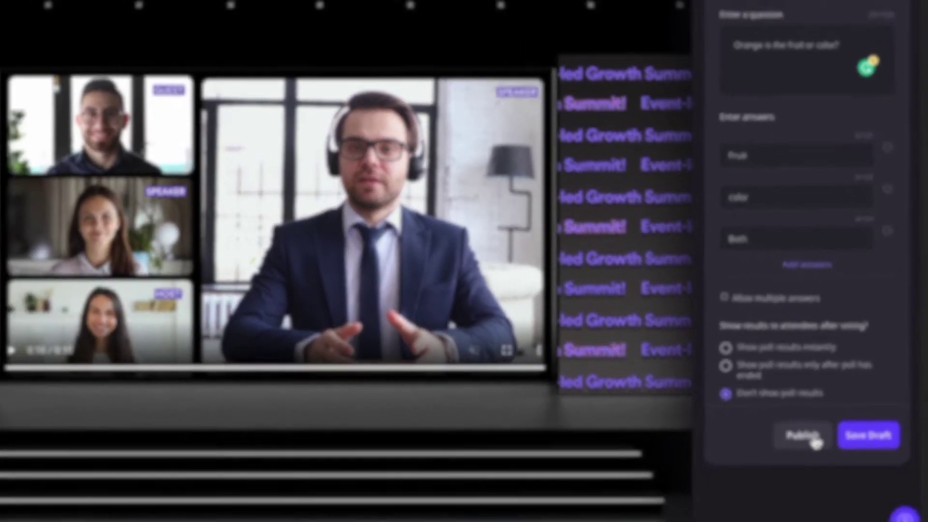
{"action": "left_click", "coordinate": [770, 449]}
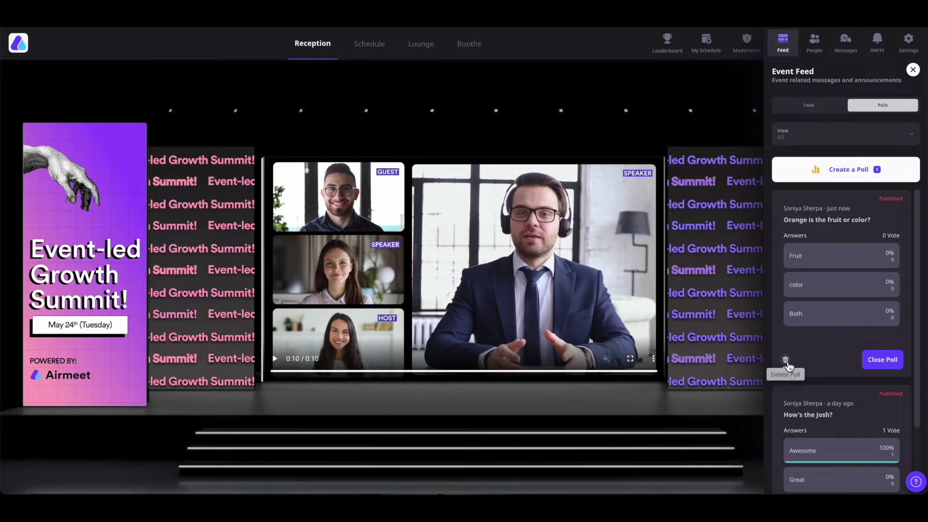
{"action": "left_click", "coordinate": [815, 41]}
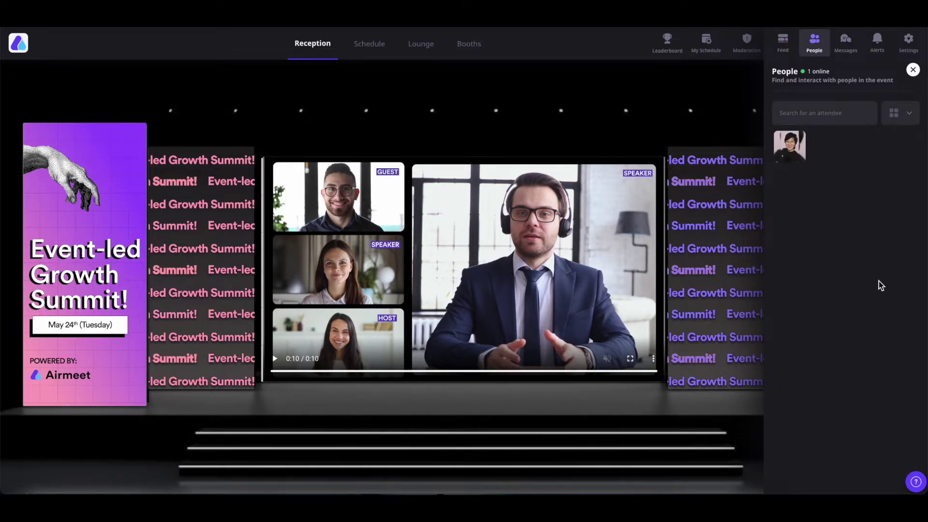
- Switch the People panel to List View, then bring up the Messages panel
{"action": "left_click", "coordinate": [820, 113]}
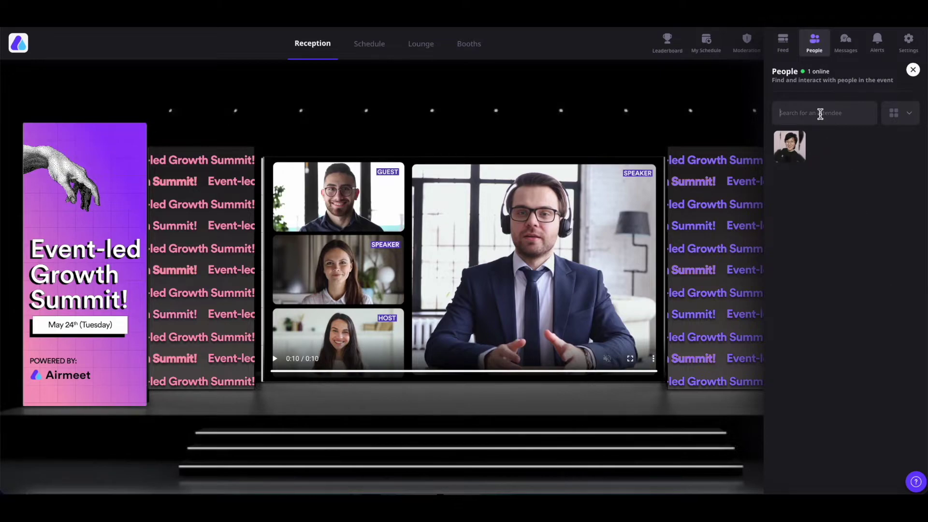
{"action": "left_click", "coordinate": [910, 113]}
{"action": "left_click", "coordinate": [902, 156]}
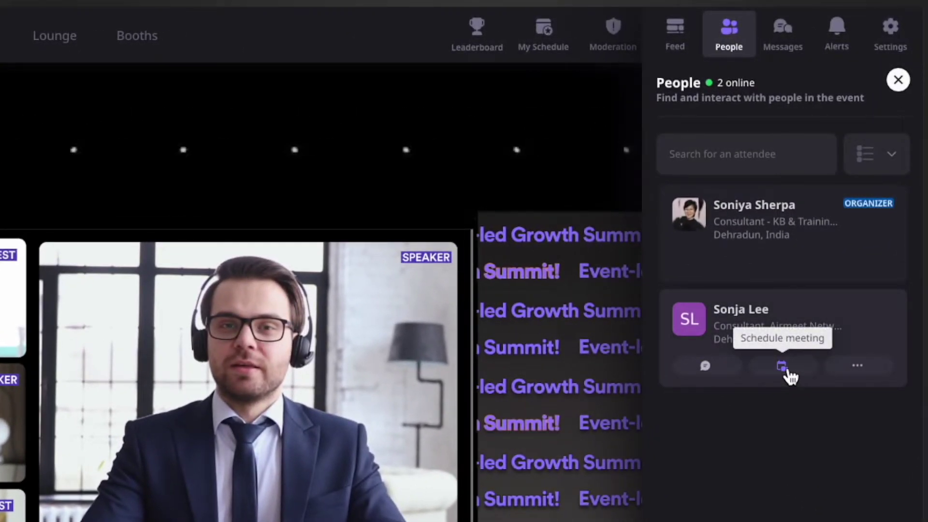
{"action": "left_click", "coordinate": [859, 370]}
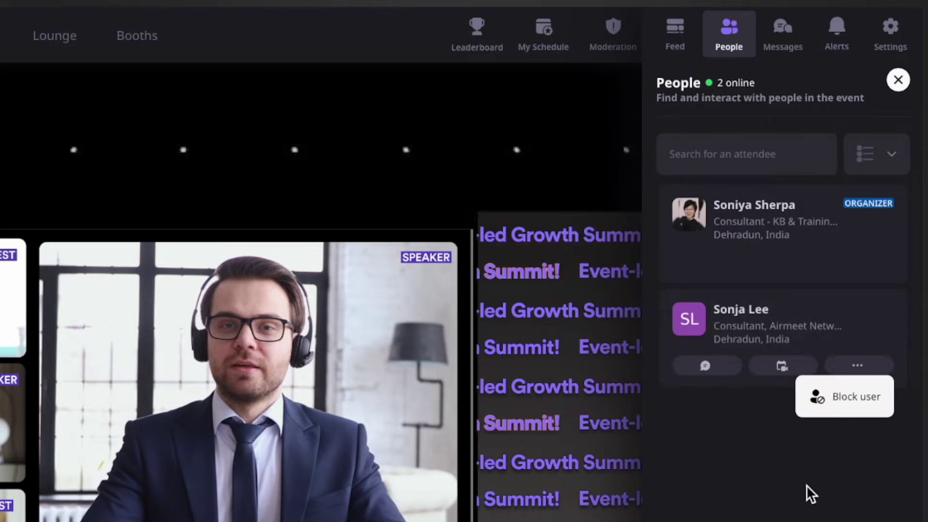
{"action": "left_click", "coordinate": [552, 132]}
{"action": "left_click", "coordinate": [783, 40]}
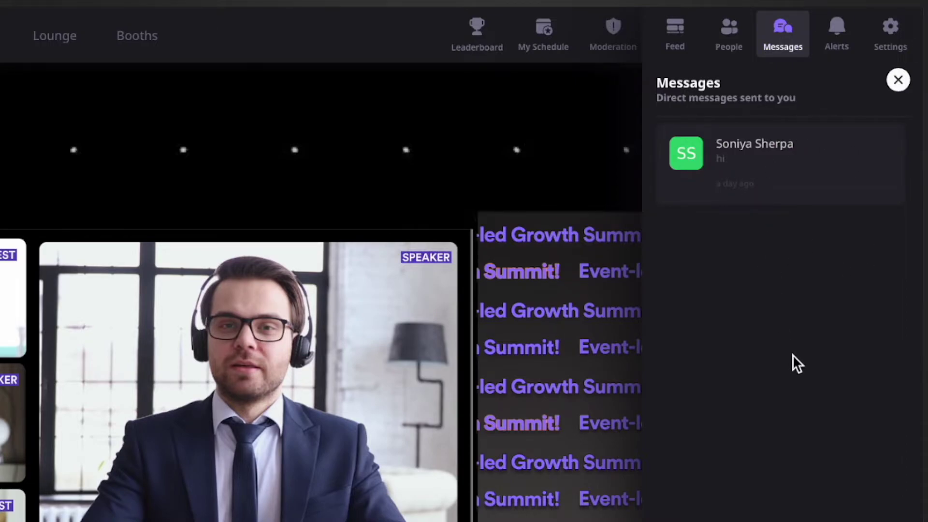
- Reply 'hi' in the existing direct message conversation
{"action": "left_click", "coordinate": [779, 183]}
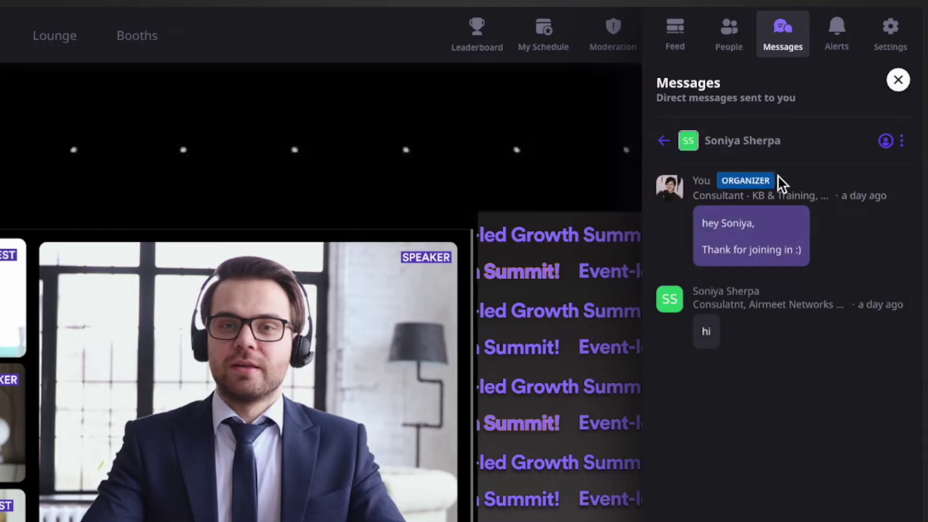
{"action": "type", "text": "hi"}
{"action": "key", "text": "Return"}
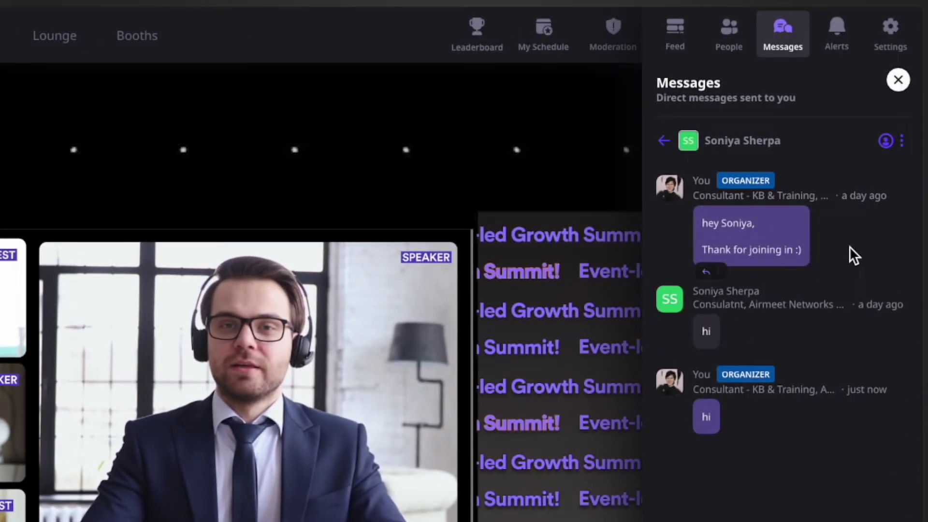
- Show and hide the contact's profile, close Messages, and bring up event Alerts
{"action": "left_click", "coordinate": [887, 145]}
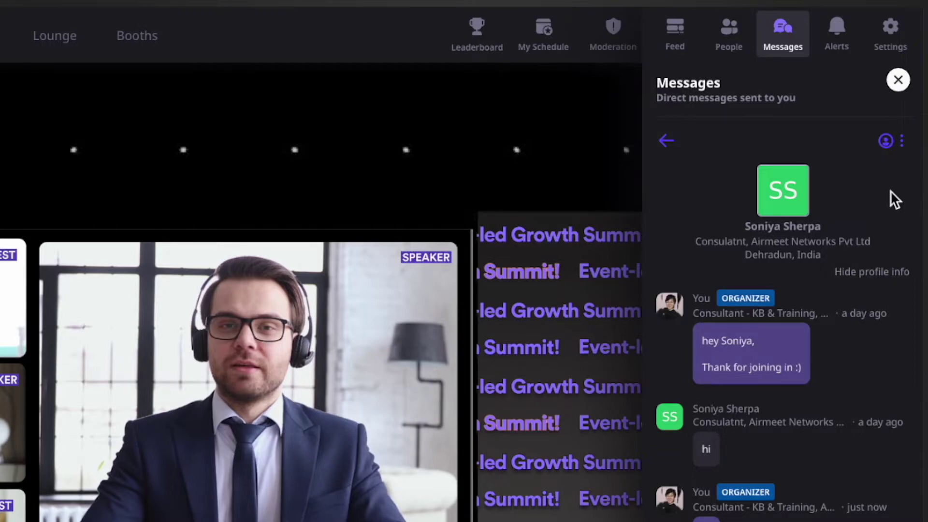
{"action": "left_click", "coordinate": [881, 273]}
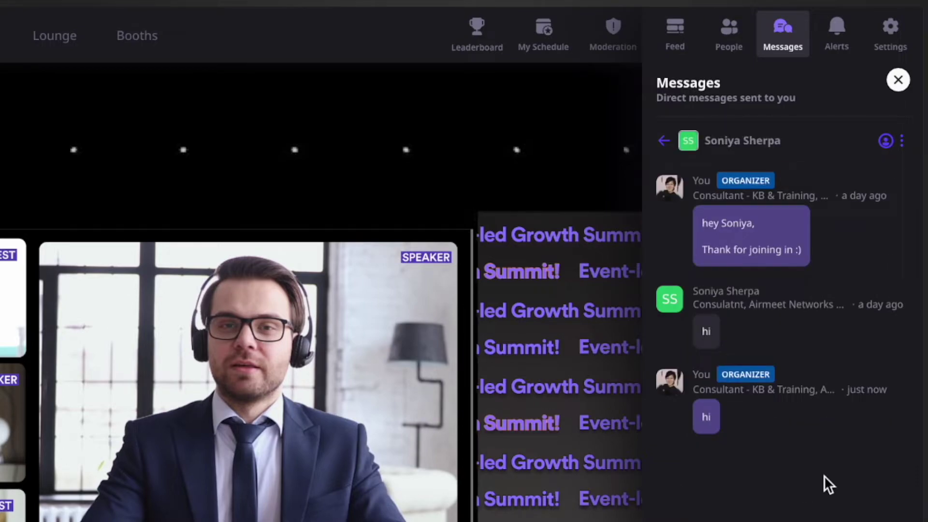
{"action": "left_click", "coordinate": [902, 144]}
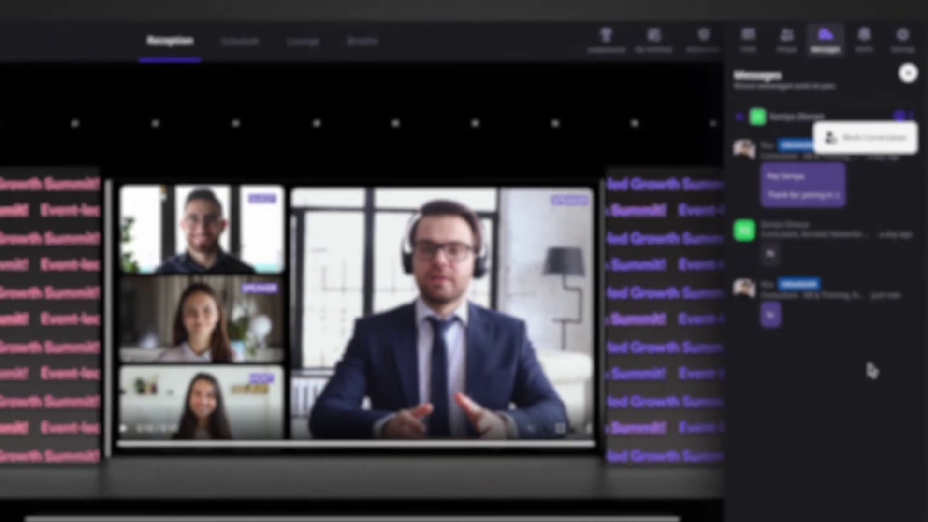
{"action": "left_click", "coordinate": [908, 73]}
{"action": "left_click", "coordinate": [863, 36]}
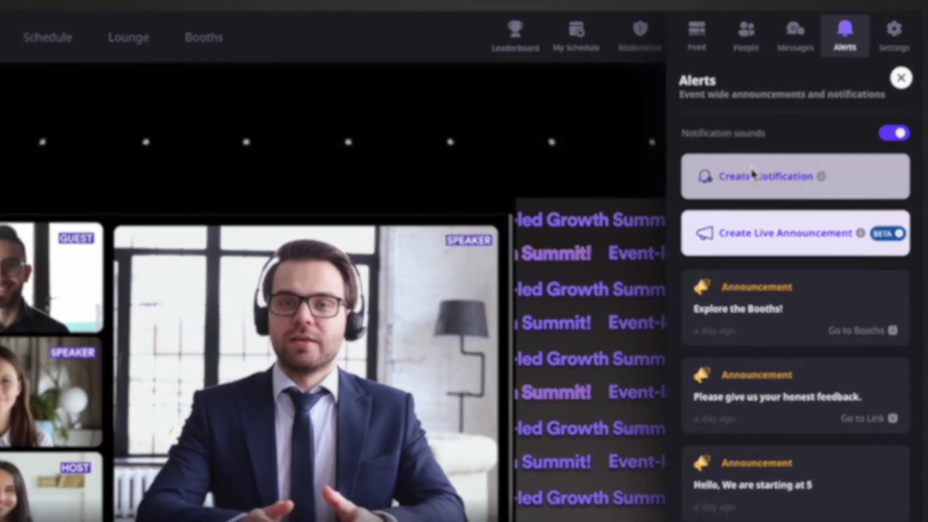
- Write 'Please visit the Booths!' with a Booths action, preview it, and send it
{"action": "left_click", "coordinate": [735, 183]}
{"action": "type", "text": "Please visit the Booths!"}
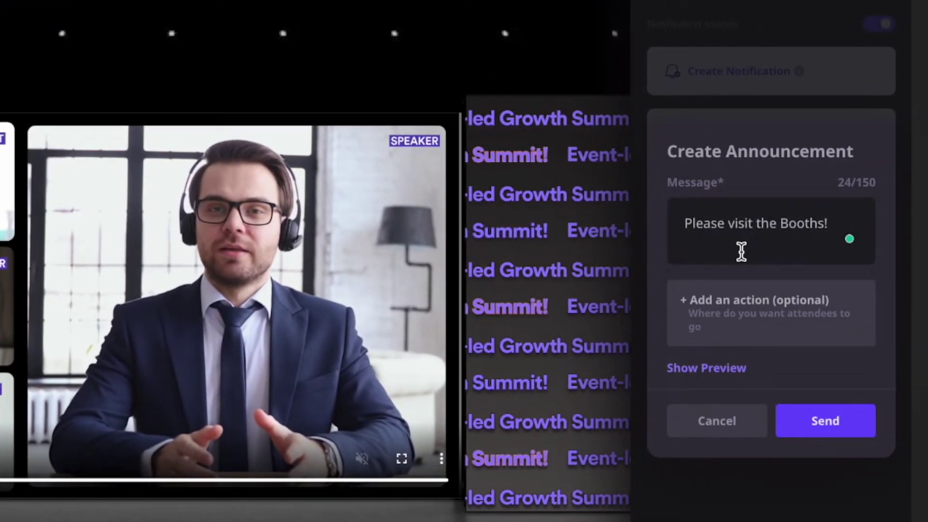
{"action": "left_click", "coordinate": [726, 314]}
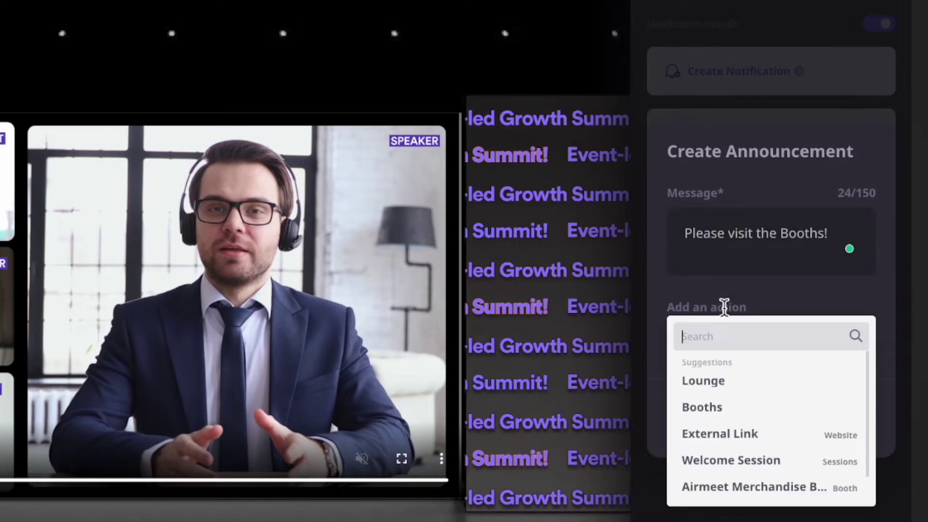
{"action": "left_click", "coordinate": [721, 416]}
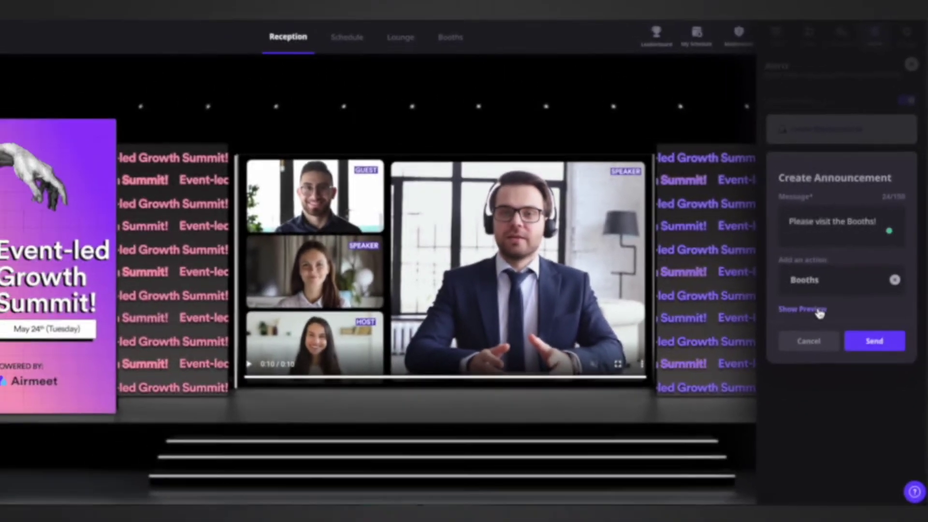
{"action": "left_click", "coordinate": [740, 369]}
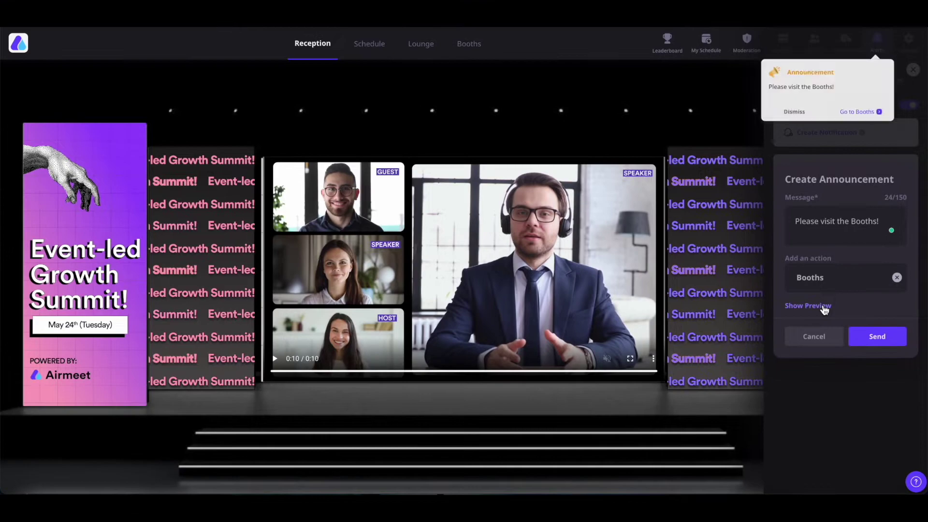
{"action": "left_click", "coordinate": [797, 118]}
{"action": "left_click", "coordinate": [877, 335]}
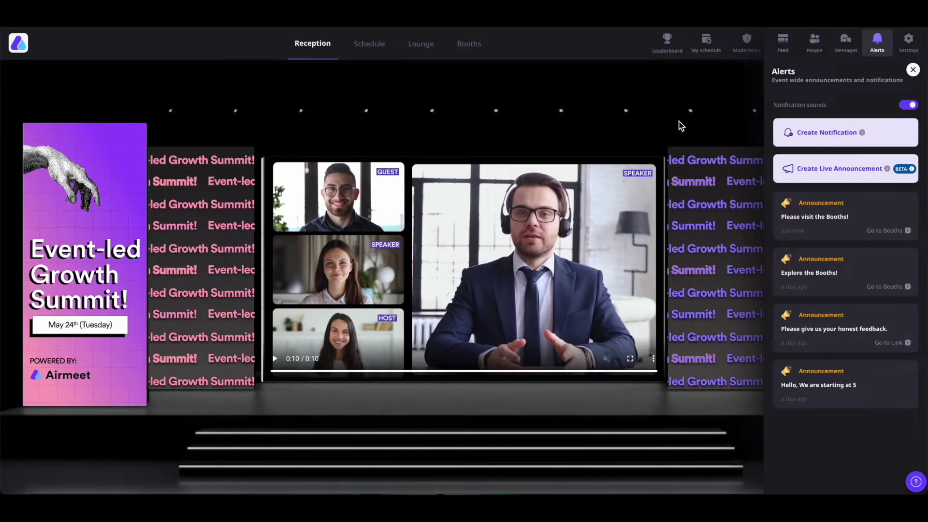
- Create a live video announcement and go live after the camera and mic setup
{"action": "left_click", "coordinate": [822, 169]}
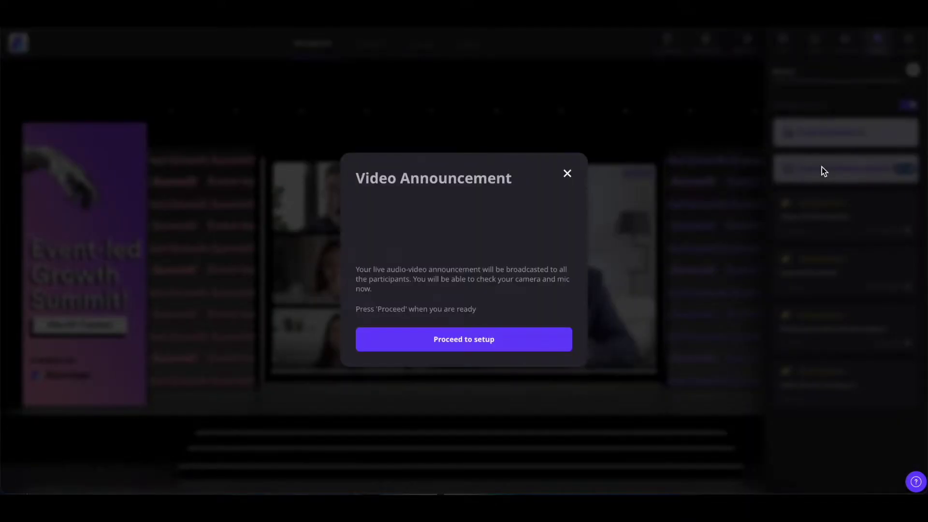
{"action": "left_click", "coordinate": [482, 344]}
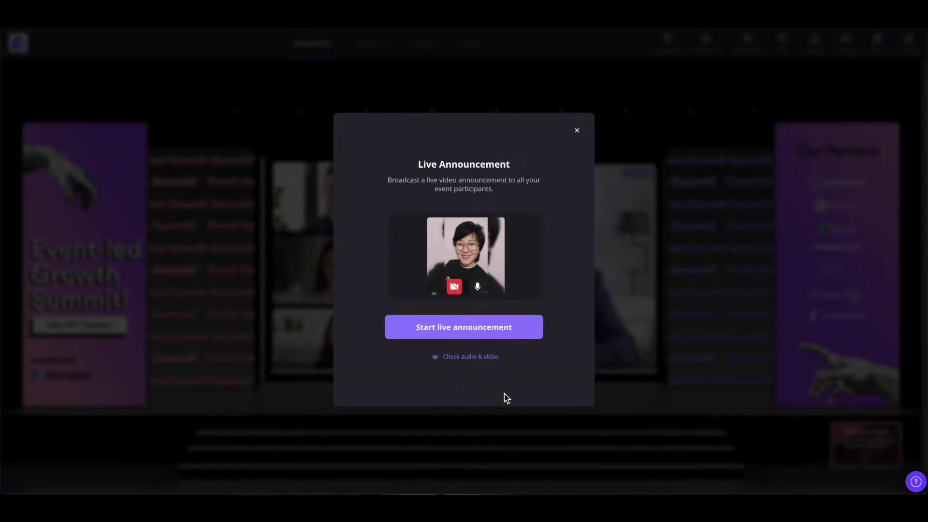
{"action": "left_click", "coordinate": [481, 333]}
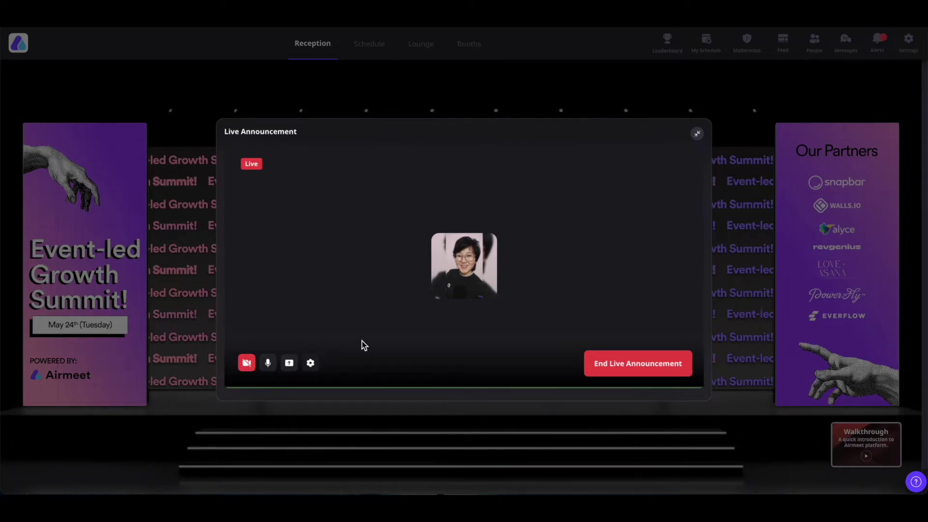
- Set the live camera's background to the white room, after trying the temple one
{"action": "left_click", "coordinate": [311, 364]}
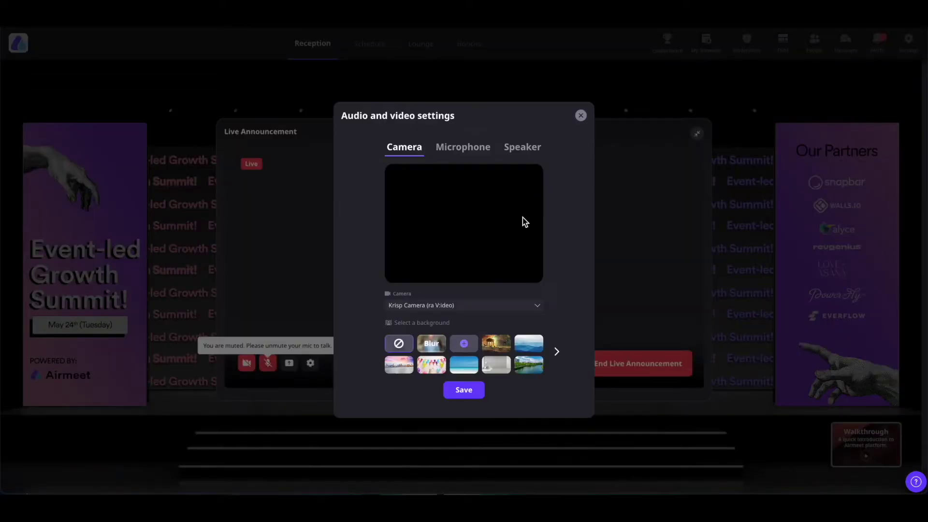
{"action": "left_click", "coordinate": [537, 306]}
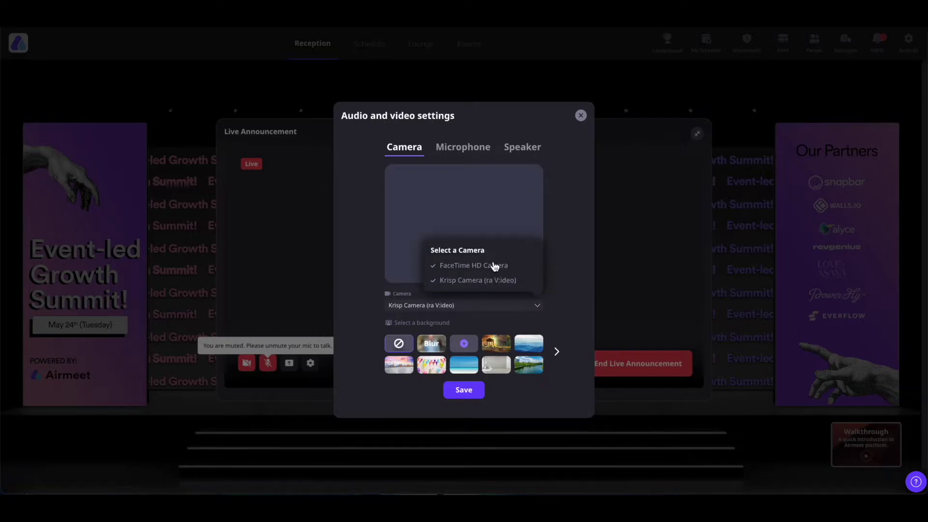
{"action": "left_click", "coordinate": [495, 344]}
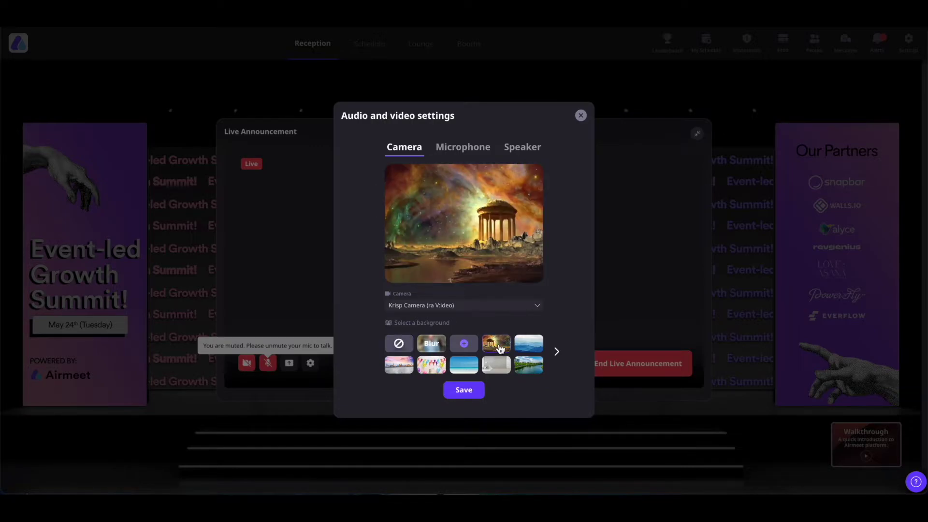
{"action": "left_click", "coordinate": [498, 366]}
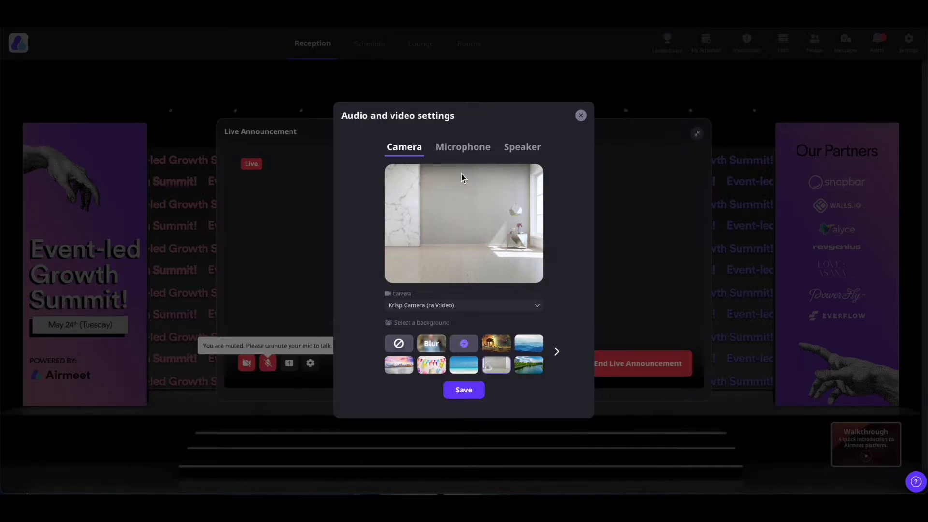
- Check the microphone and speaker lists without changes and save the audio/video preferences
{"action": "left_click", "coordinate": [459, 150]}
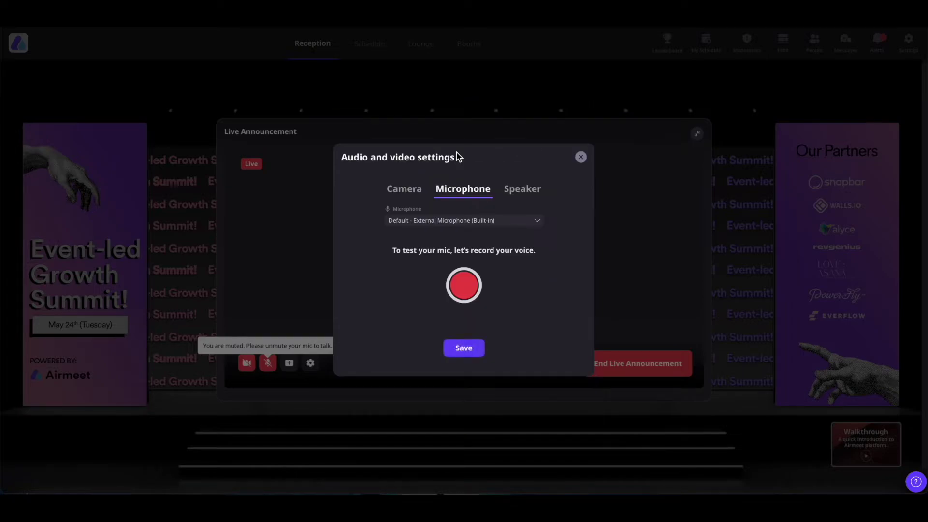
{"action": "left_click", "coordinate": [541, 223]}
{"action": "left_click", "coordinate": [506, 285]}
{"action": "left_click", "coordinate": [527, 195]}
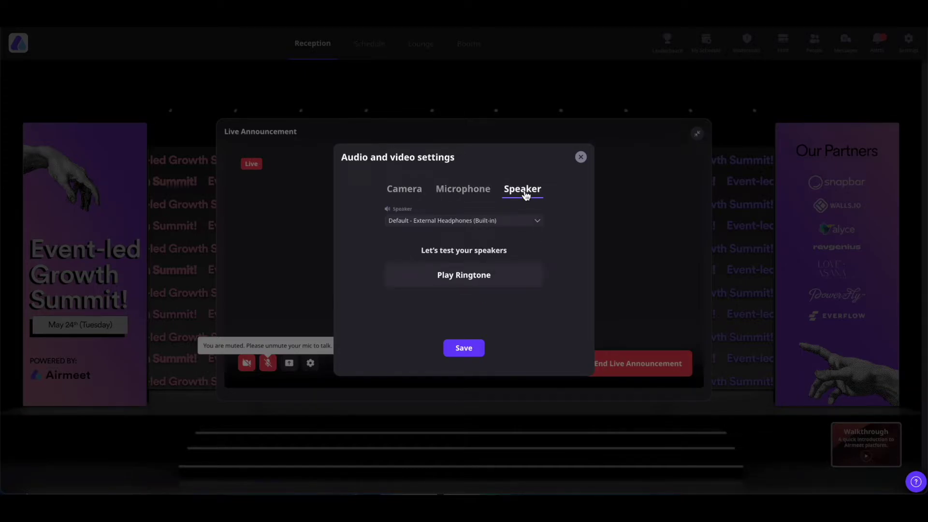
{"action": "left_click", "coordinate": [538, 223]}
{"action": "left_click", "coordinate": [568, 239]}
{"action": "left_click", "coordinate": [479, 283]}
{"action": "left_click", "coordinate": [472, 348]}
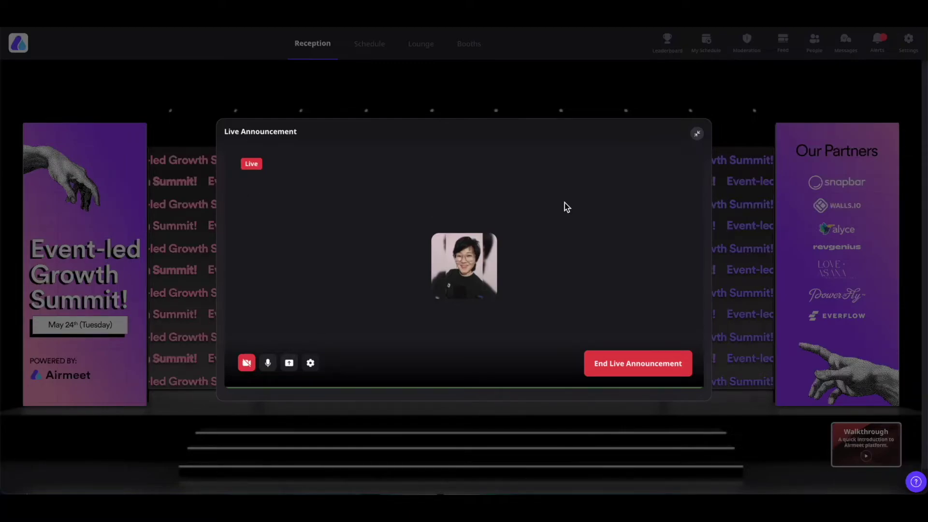
- Minimize, move and re-expand the live panel, then end the live announcement and confirm
{"action": "left_click", "coordinate": [697, 133]}
{"action": "left_click_drag", "start_coordinate": [835, 77], "coordinate": [890, 102]}
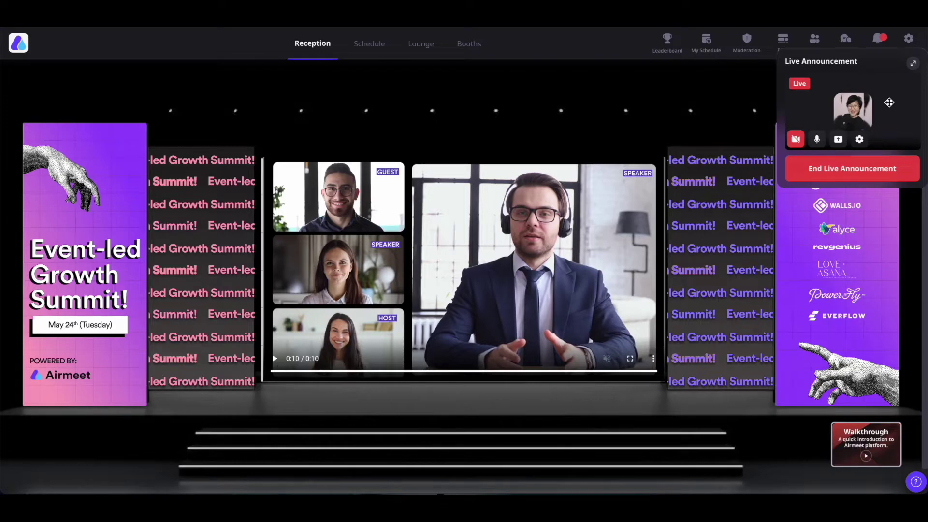
{"action": "left_click", "coordinate": [913, 64]}
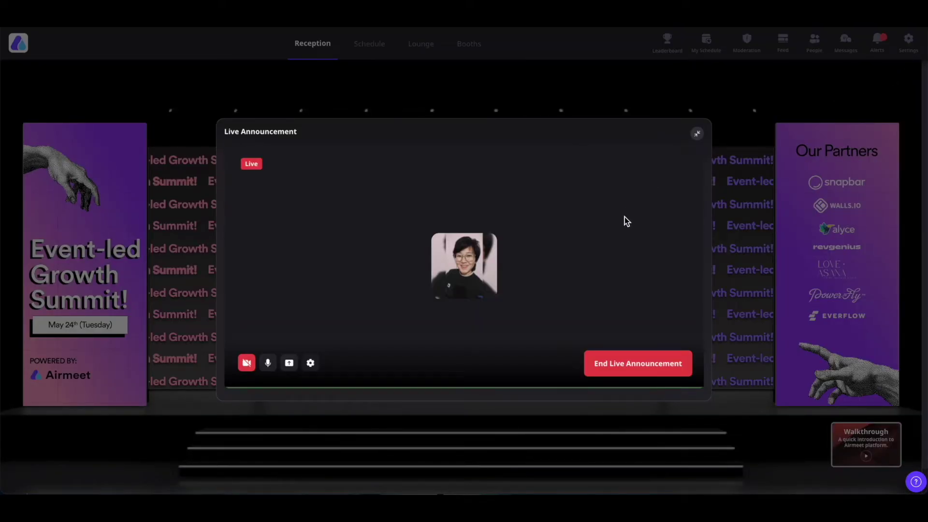
{"action": "left_click", "coordinate": [624, 366]}
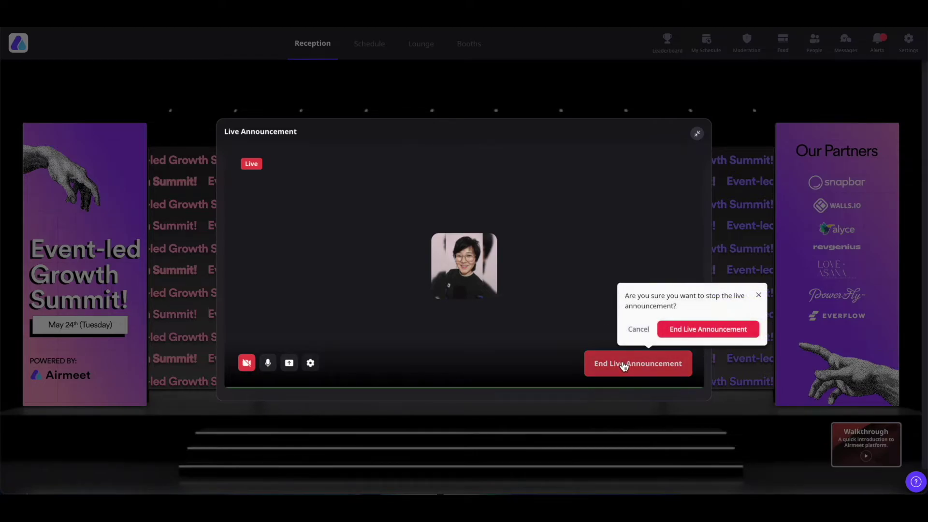
{"action": "left_click", "coordinate": [698, 331]}
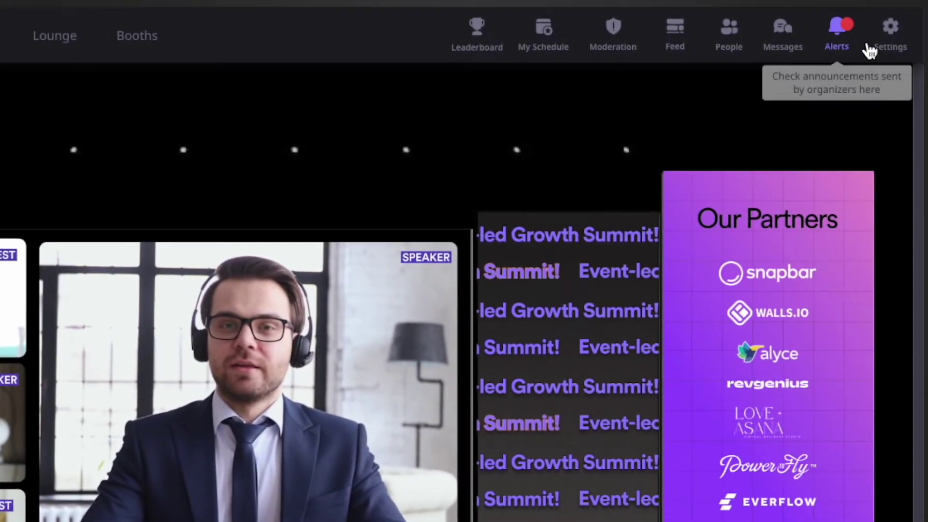
- Go to Settings in the top bar and choose Customize event
{"action": "left_click", "coordinate": [893, 39]}
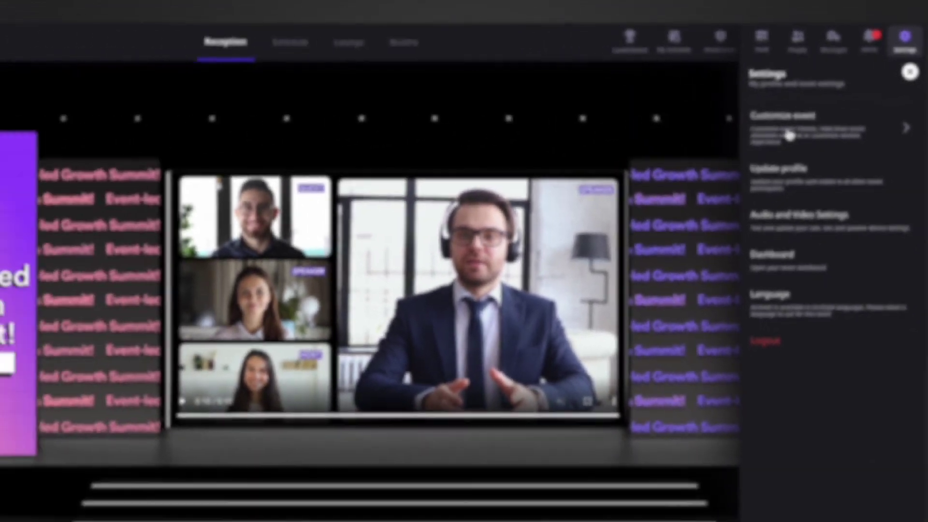
{"action": "left_click", "coordinate": [715, 175]}
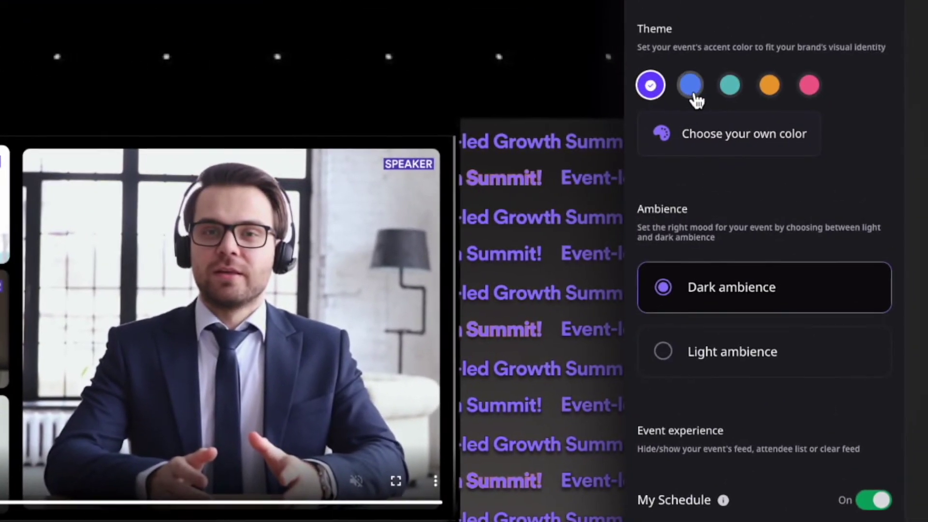
- Try the blue, purple and pink presets, then apply custom colour #6cabf4 as the theme
{"action": "left_click", "coordinate": [804, 129]}
{"action": "left_click", "coordinate": [650, 87]}
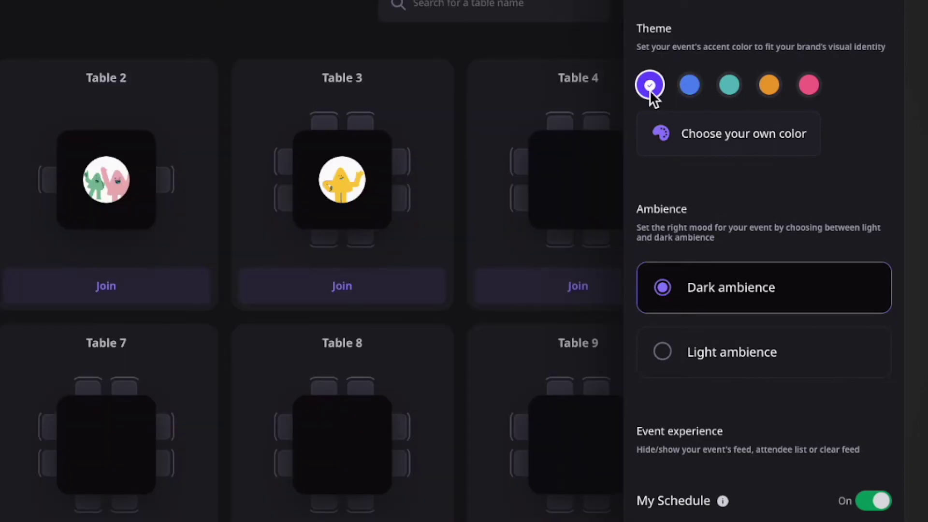
{"action": "left_click", "coordinate": [809, 83]}
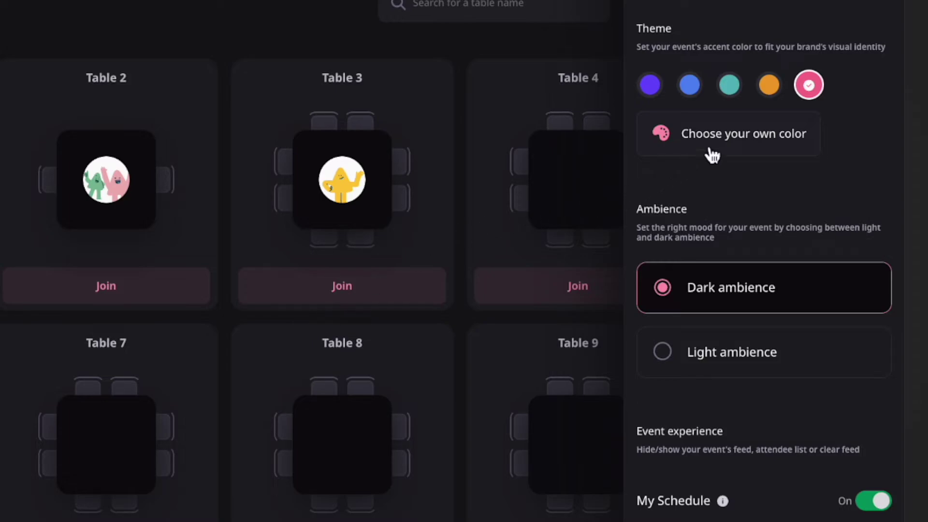
{"action": "left_click", "coordinate": [737, 136]}
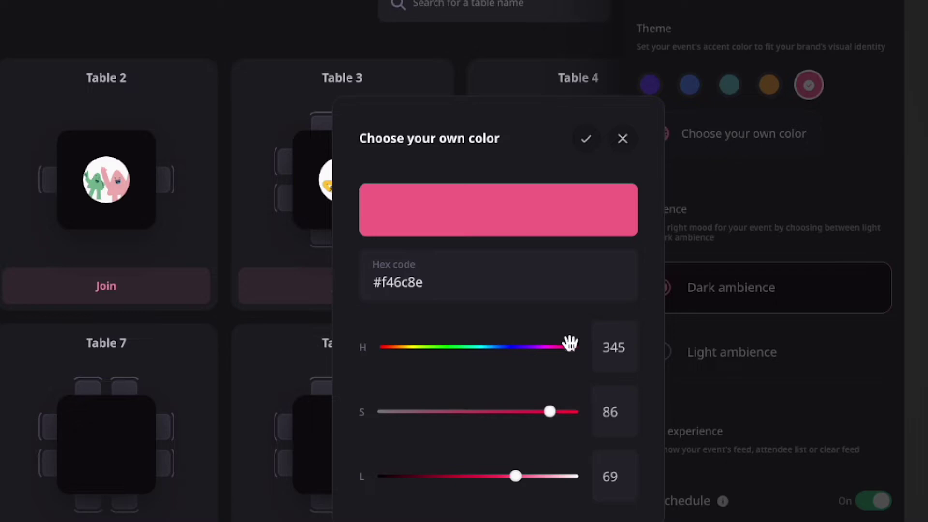
{"action": "left_click_drag", "start_coordinate": [570, 347], "coordinate": [525, 373]}
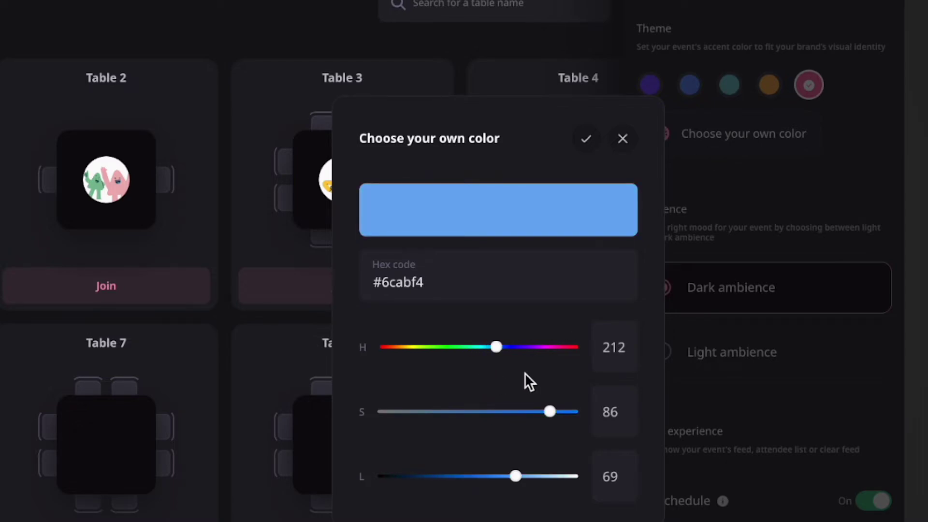
{"action": "left_click", "coordinate": [437, 283]}
{"action": "left_click_drag", "start_coordinate": [437, 283], "coordinate": [361, 281]}
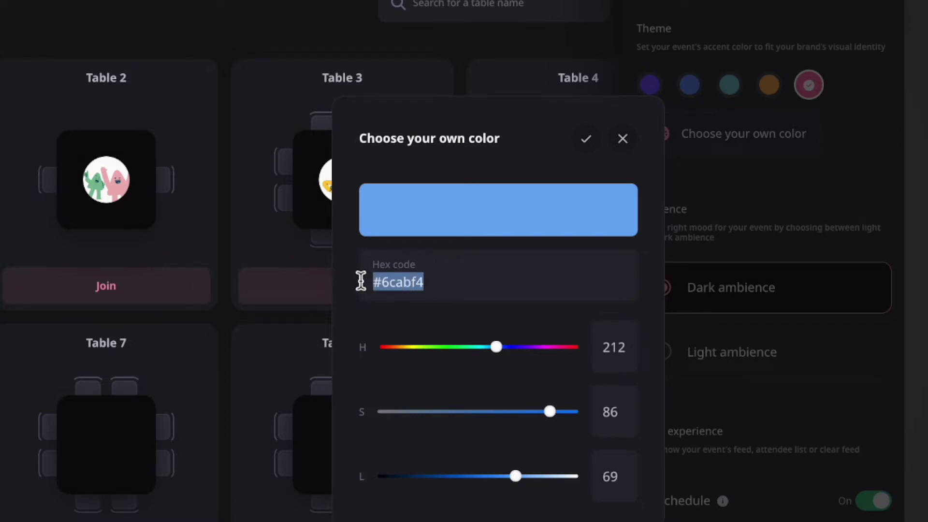
{"action": "left_click", "coordinate": [586, 139]}
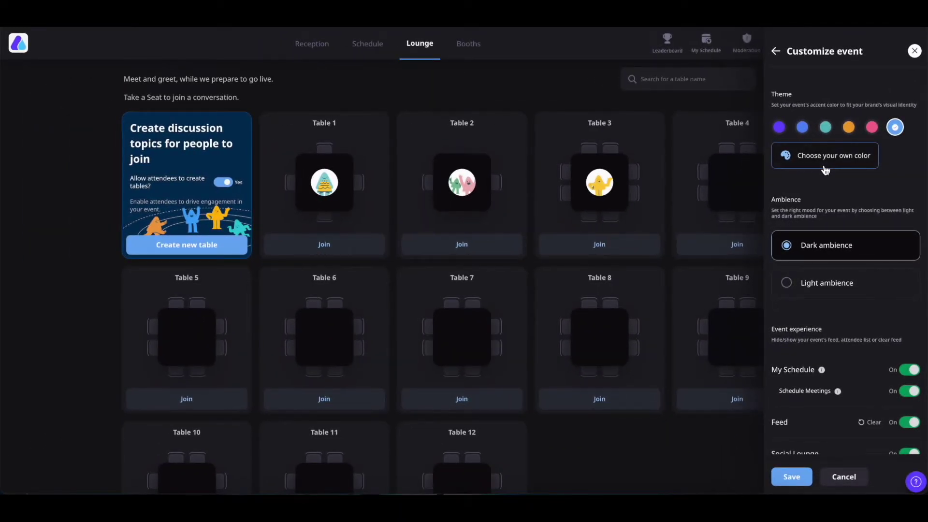
{"action": "scroll", "coordinate": [749, 161], "scroll_direction": "down", "scroll_amount": 2}
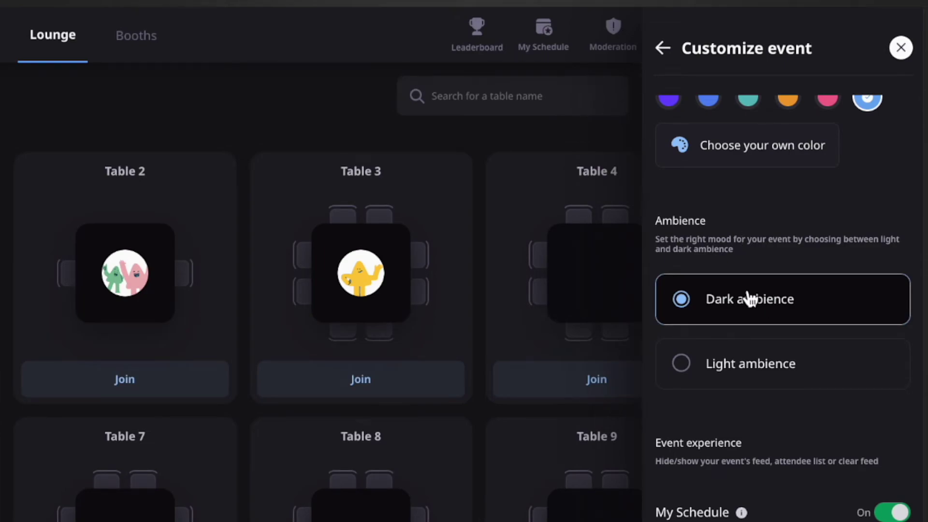
- Switch ambience to Light and back to Dark, then begin renaming the Reception label
{"action": "left_click", "coordinate": [730, 366]}
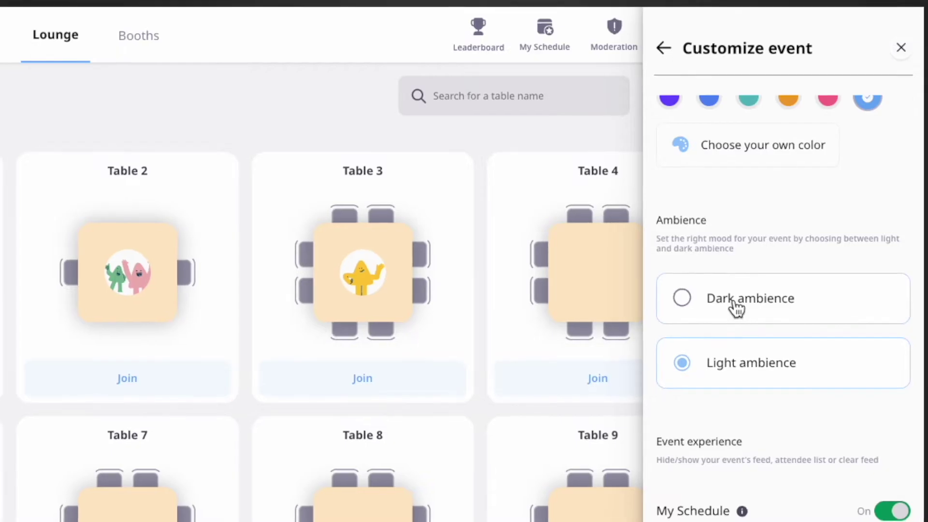
{"action": "left_click", "coordinate": [737, 308]}
{"action": "scroll", "coordinate": [738, 308], "scroll_direction": "down", "scroll_amount": 3}
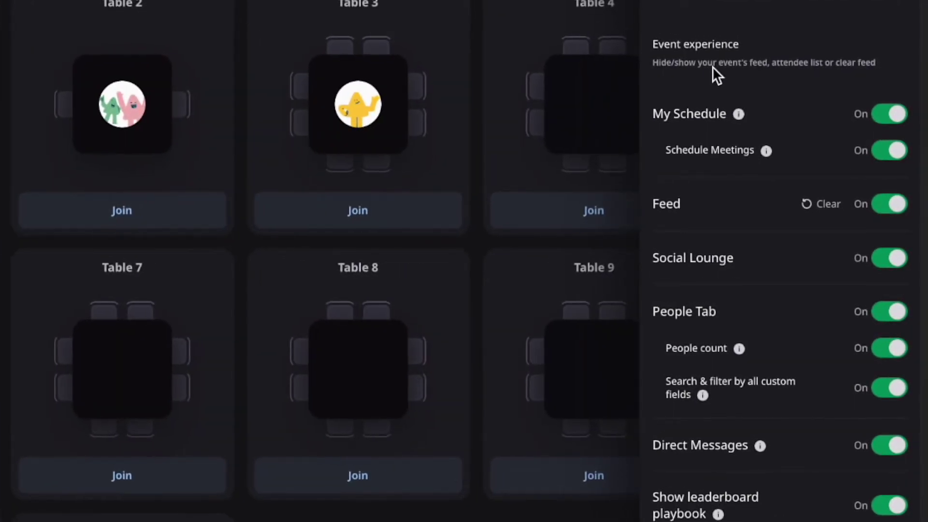
{"action": "scroll", "coordinate": [715, 118], "scroll_direction": "down", "scroll_amount": 3}
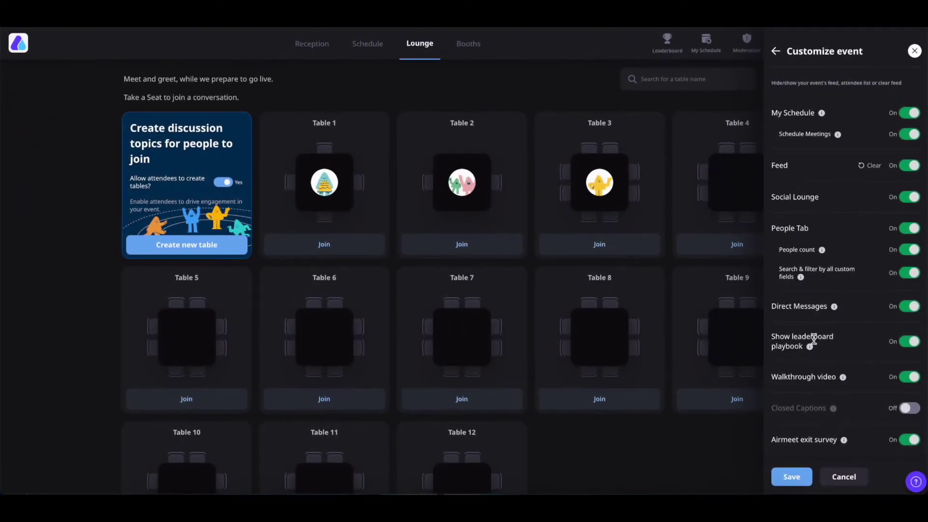
{"action": "scroll", "coordinate": [763, 135], "scroll_direction": "down", "scroll_amount": 5}
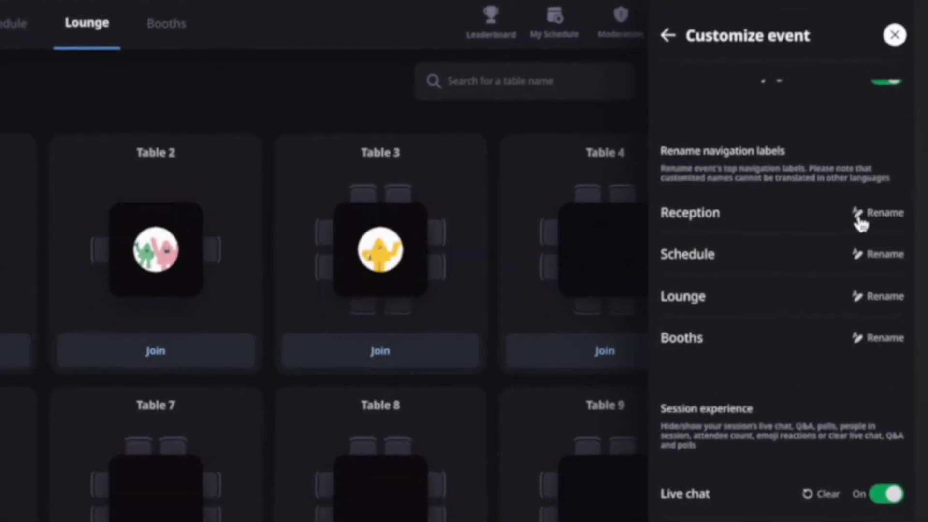
{"action": "left_click", "coordinate": [861, 222]}
- Replace the Reception label text with 'Home' and save the event customizations
{"action": "key", "text": "ctrl+a"}
{"action": "type", "text": "Home"}
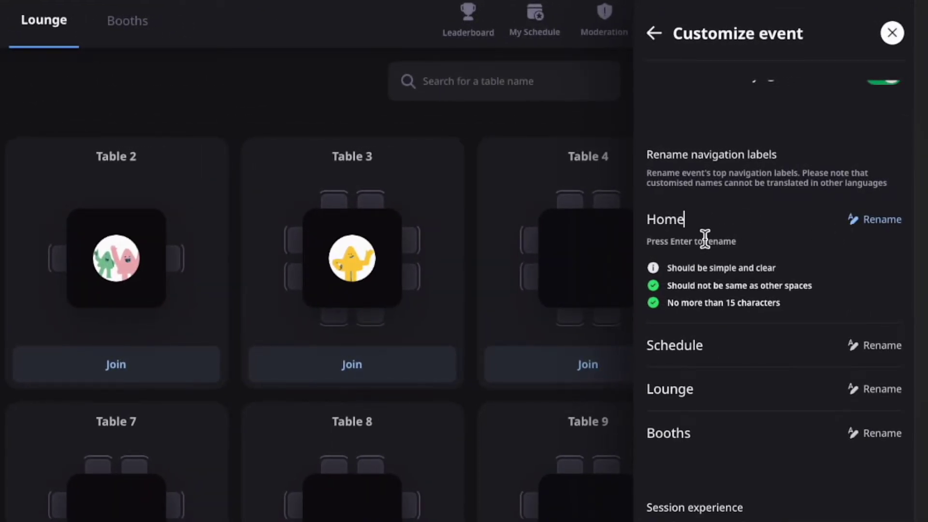
{"action": "key", "text": "Return"}
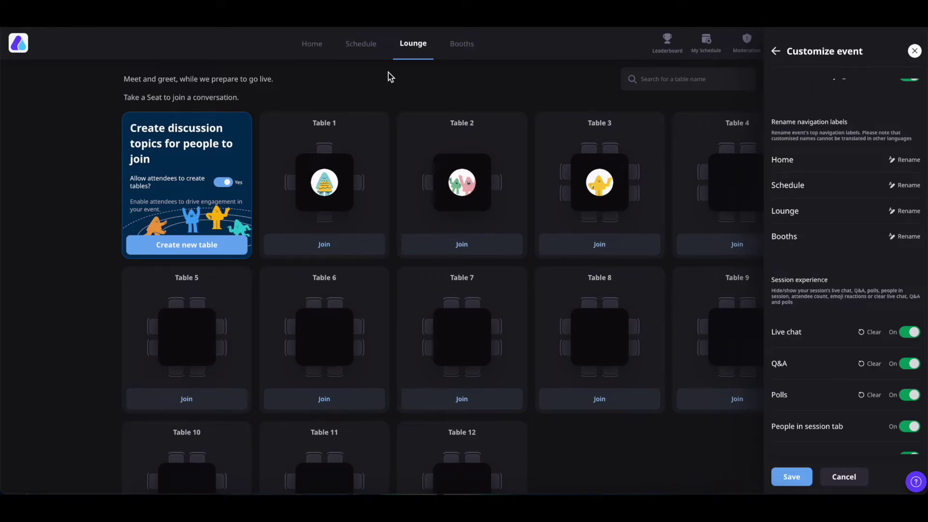
{"action": "scroll", "coordinate": [763, 172], "scroll_direction": "down", "scroll_amount": 3}
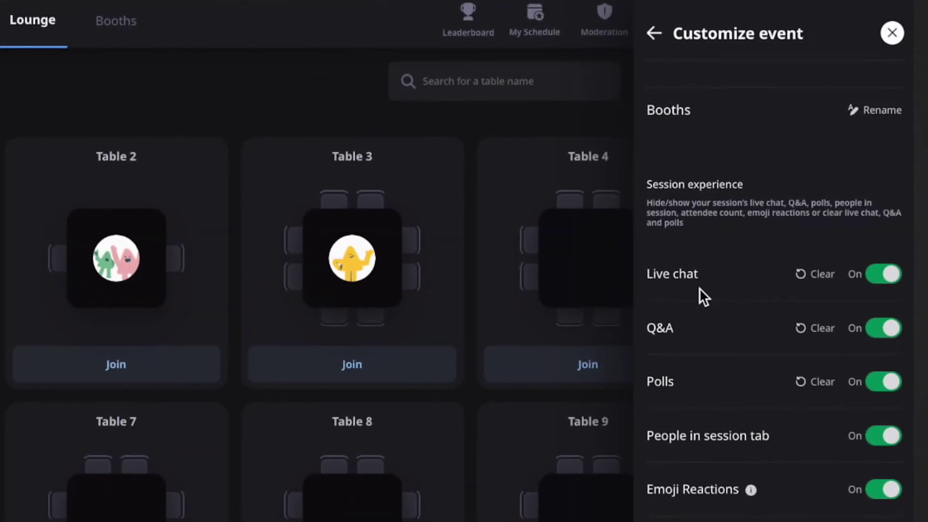
{"action": "scroll", "coordinate": [693, 366], "scroll_direction": "up", "scroll_amount": 15}
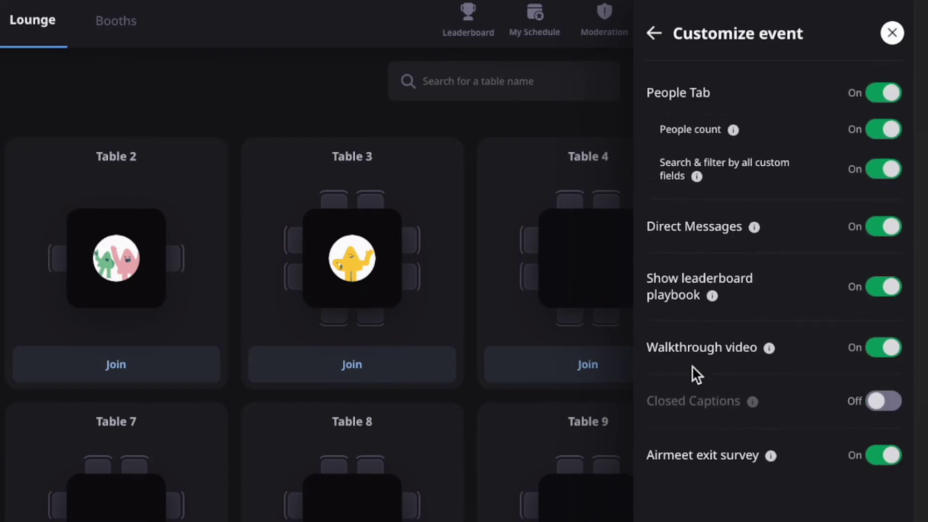
{"action": "scroll", "coordinate": [693, 366], "scroll_direction": "up", "scroll_amount": 3}
{"action": "scroll", "coordinate": [805, 400], "scroll_direction": "down", "scroll_amount": 10}
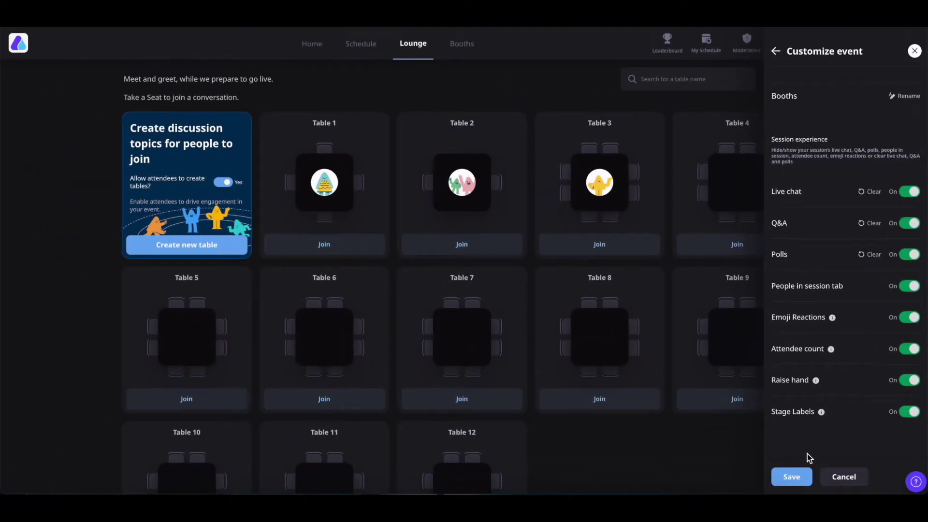
{"action": "left_click", "coordinate": [793, 477]}
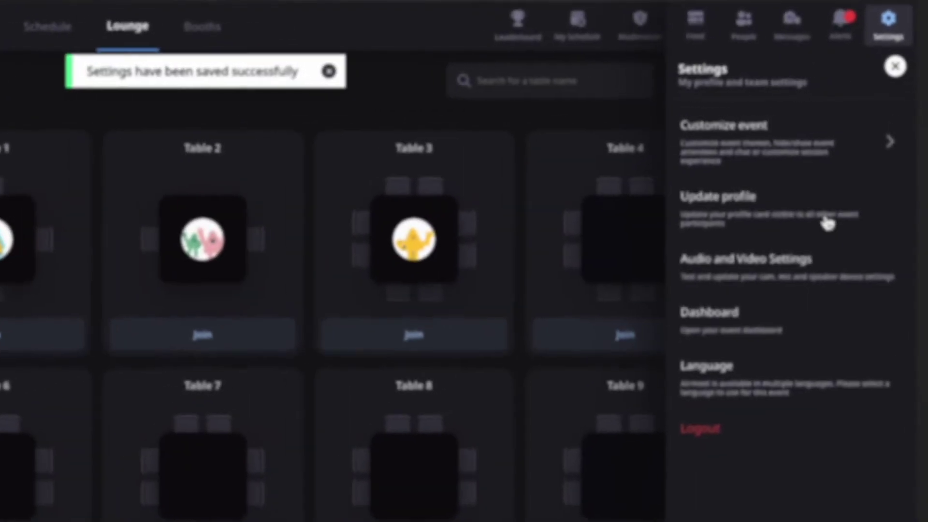
- Open the full Edit profile form, click into Introduction, and add 3D Designing as an interest
{"action": "left_click", "coordinate": [683, 211]}
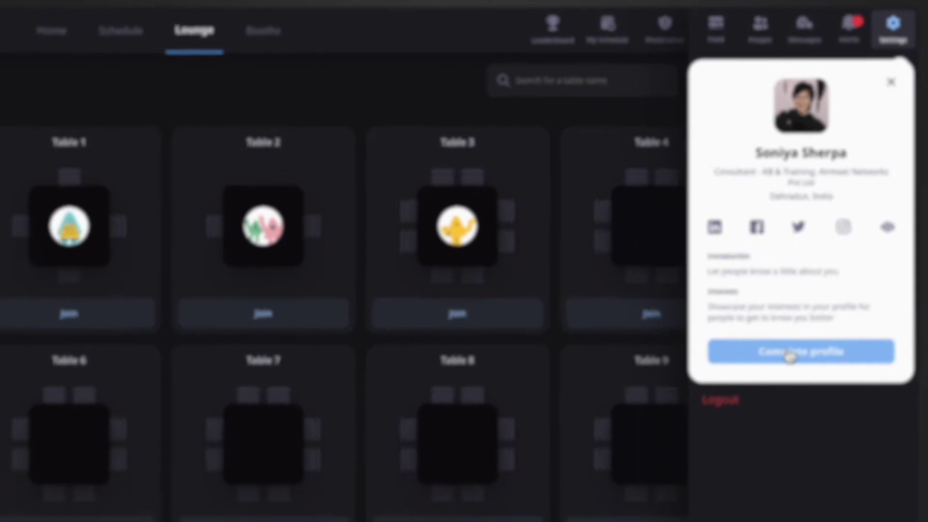
{"action": "left_click", "coordinate": [768, 392]}
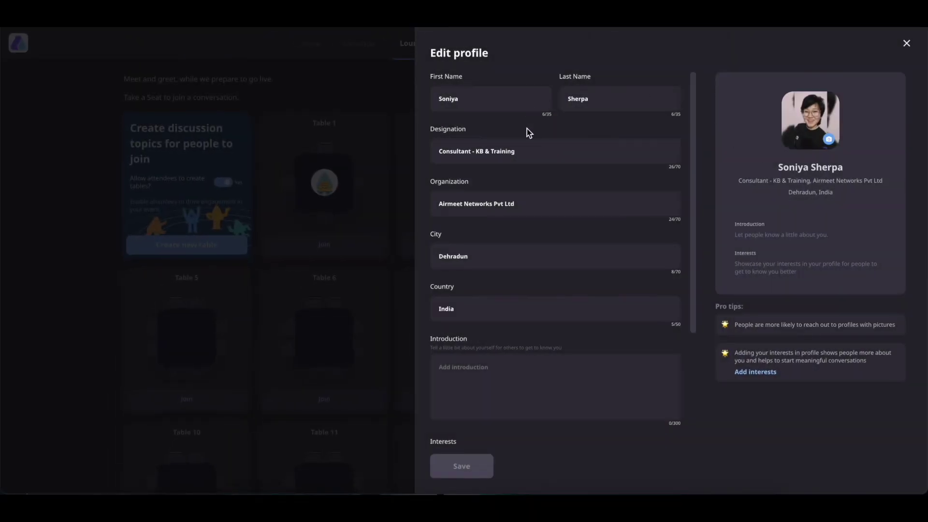
{"action": "scroll", "coordinate": [561, 235], "scroll_direction": "down", "scroll_amount": 3}
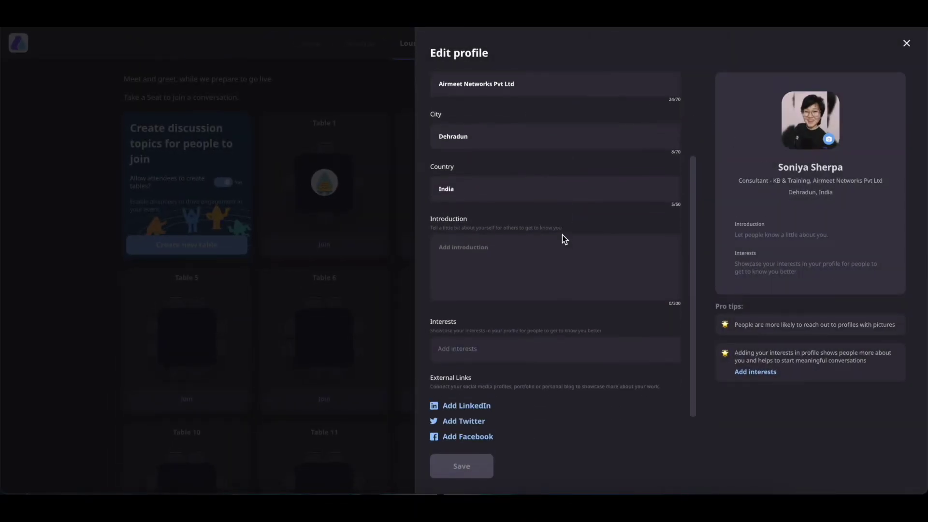
{"action": "left_click", "coordinate": [479, 245]}
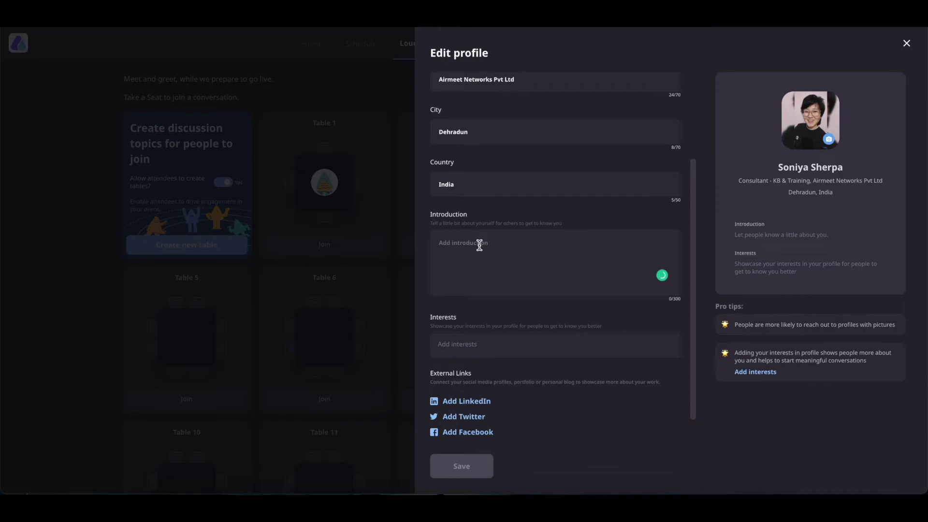
{"action": "scroll", "coordinate": [480, 244], "scroll_direction": "down", "scroll_amount": 1}
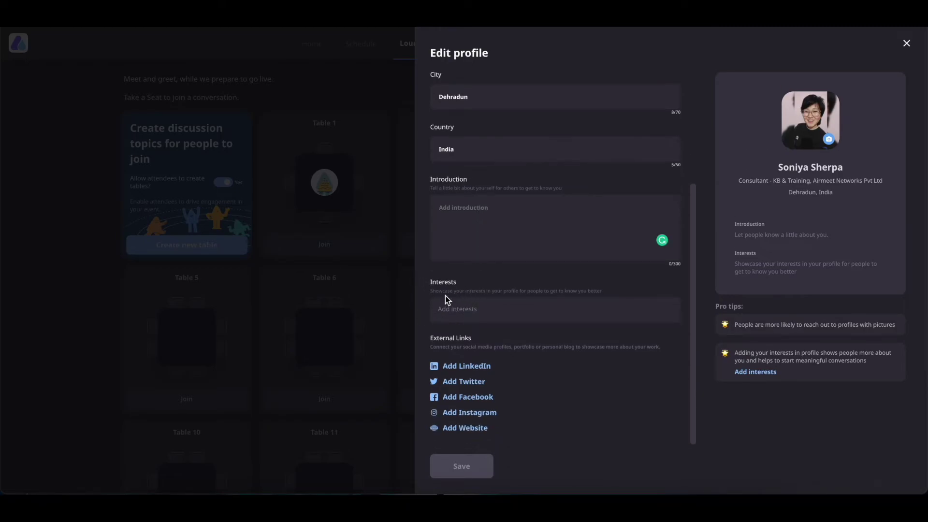
{"action": "left_click", "coordinate": [465, 312]}
{"action": "left_click", "coordinate": [740, 130]}
- Add Bitcoin and Cloud Infrastructure to the profile interests, then add a LinkedIn field
{"action": "left_click", "coordinate": [776, 151]}
{"action": "left_click", "coordinate": [815, 170]}
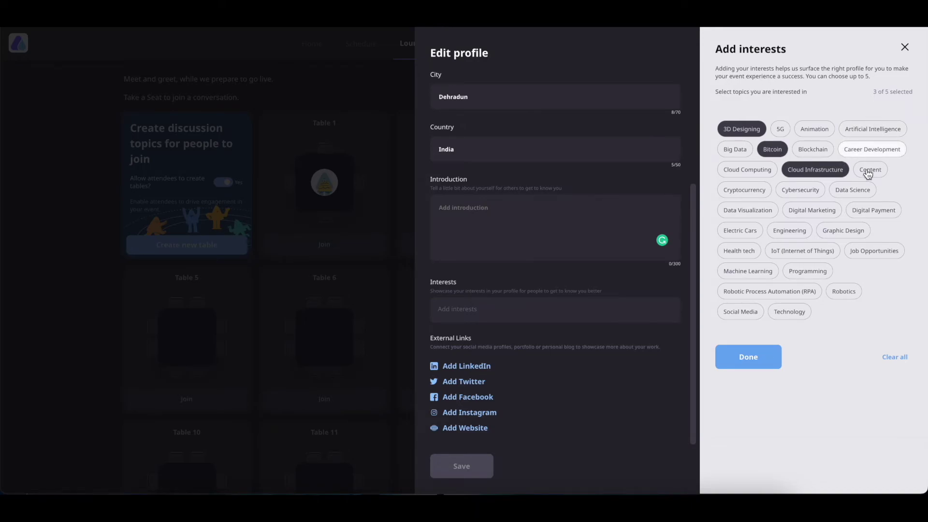
{"action": "left_click", "coordinate": [760, 358]}
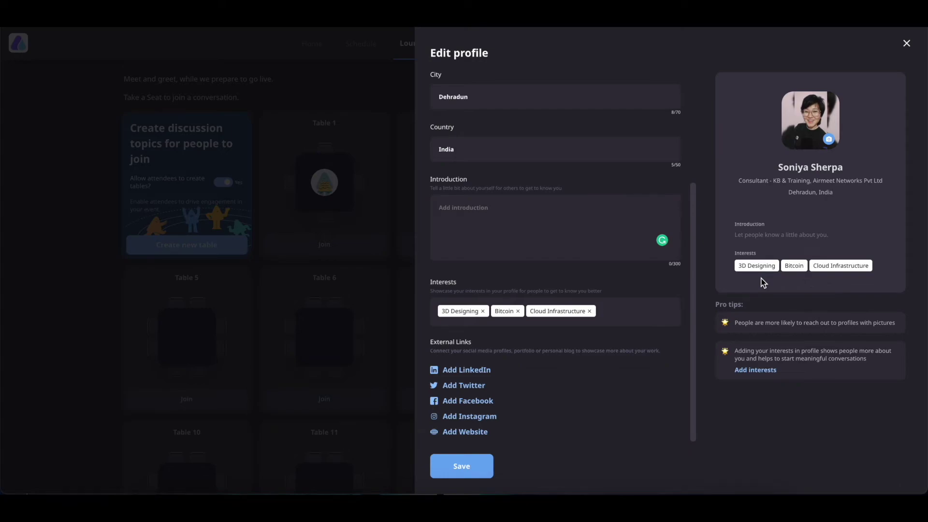
{"action": "scroll", "coordinate": [473, 338], "scroll_direction": "down", "scroll_amount": 1}
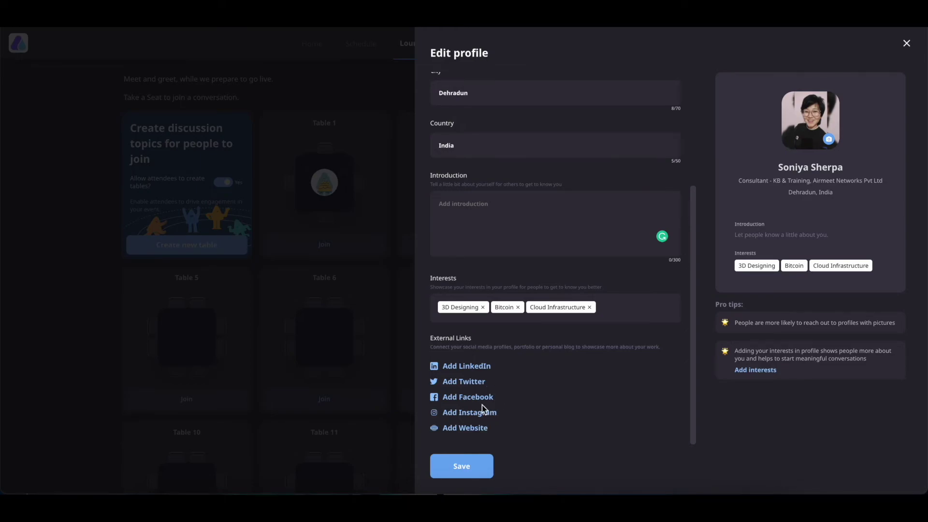
{"action": "left_click", "coordinate": [467, 367]}
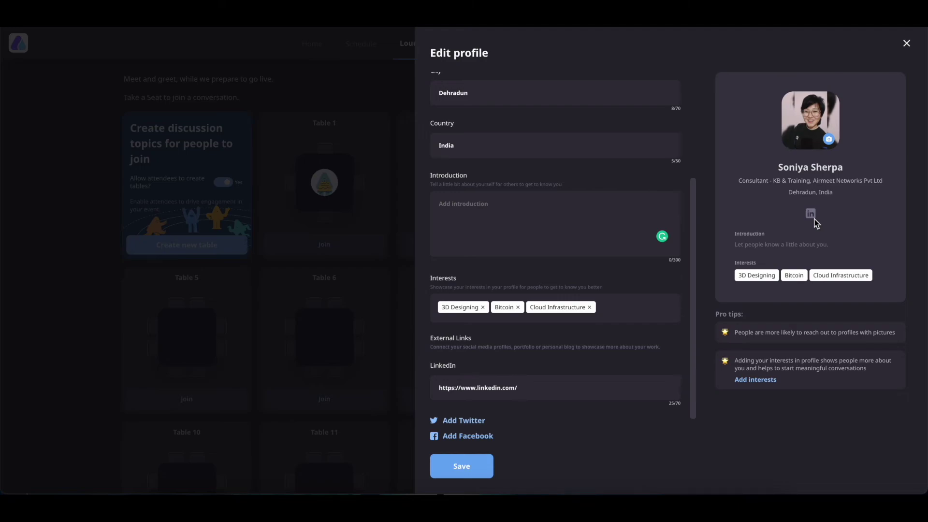
{"action": "scroll", "coordinate": [570, 335], "scroll_direction": "down", "scroll_amount": 1}
{"action": "left_click", "coordinate": [556, 347]}
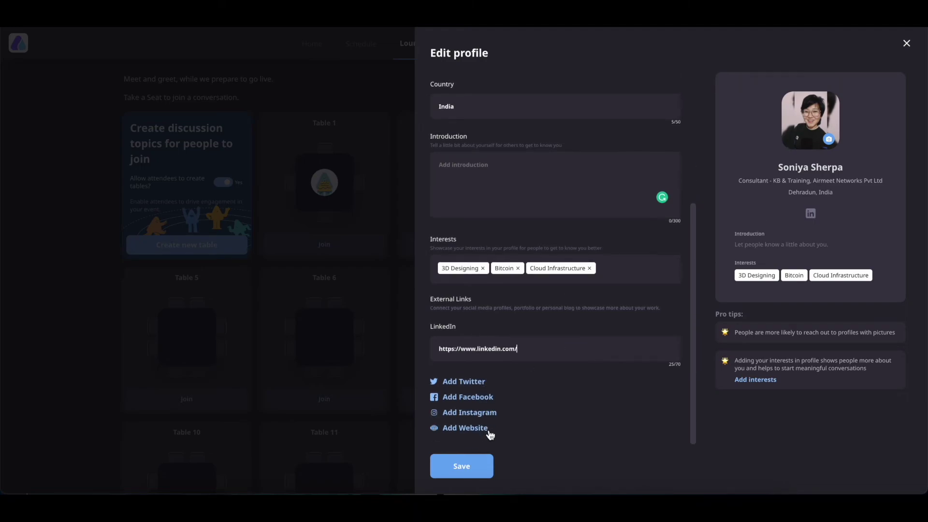
{"action": "mouse_move", "coordinate": [815, 130]}
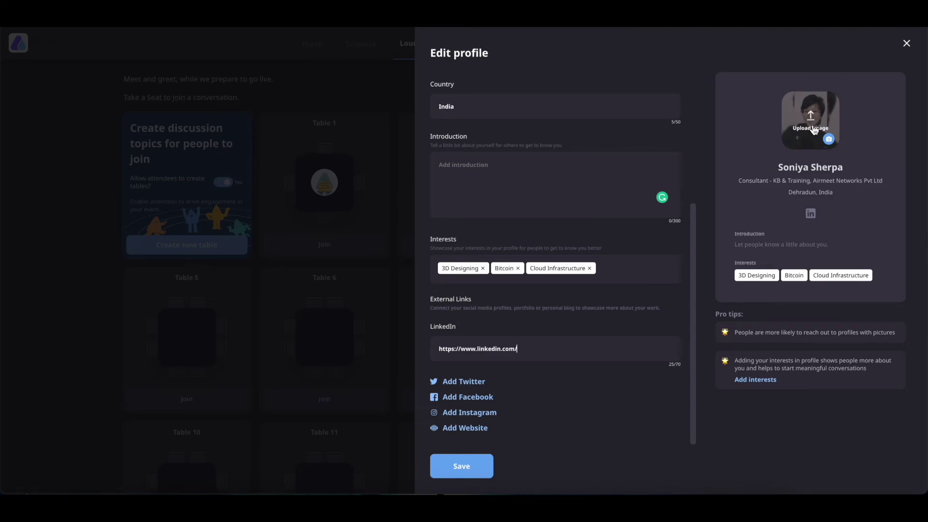
{"action": "left_click", "coordinate": [461, 472]}
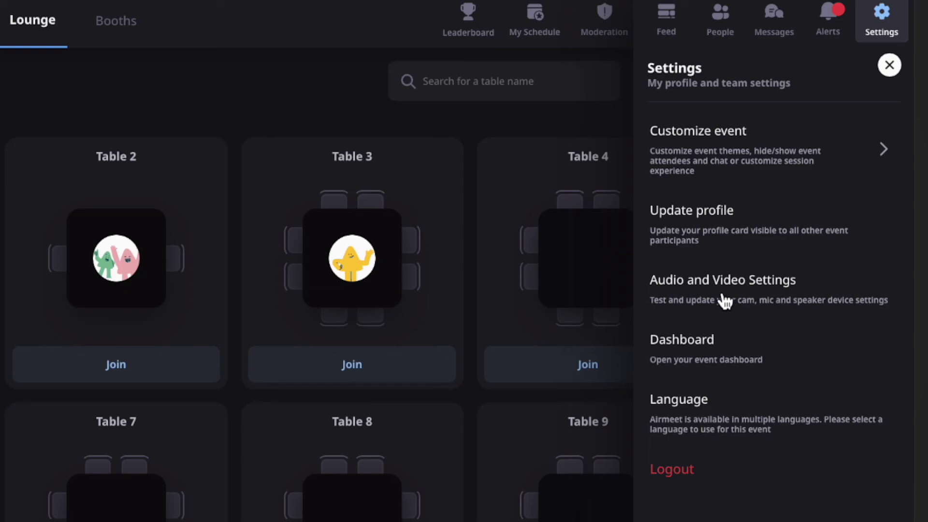
- Change the event language from English to 简体中文 Chinese (Simplified)
{"action": "left_click", "coordinate": [696, 361]}
{"action": "left_click", "coordinate": [668, 409]}
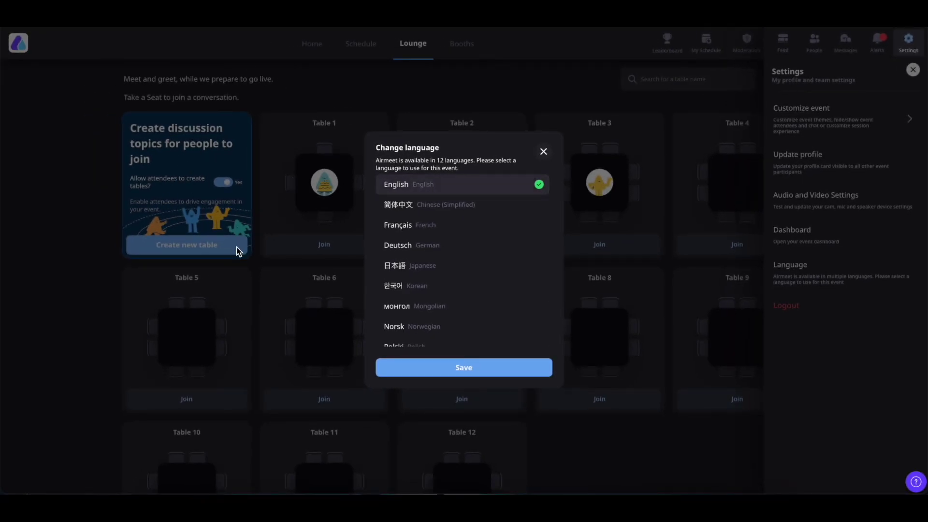
{"action": "left_click", "coordinate": [420, 207]}
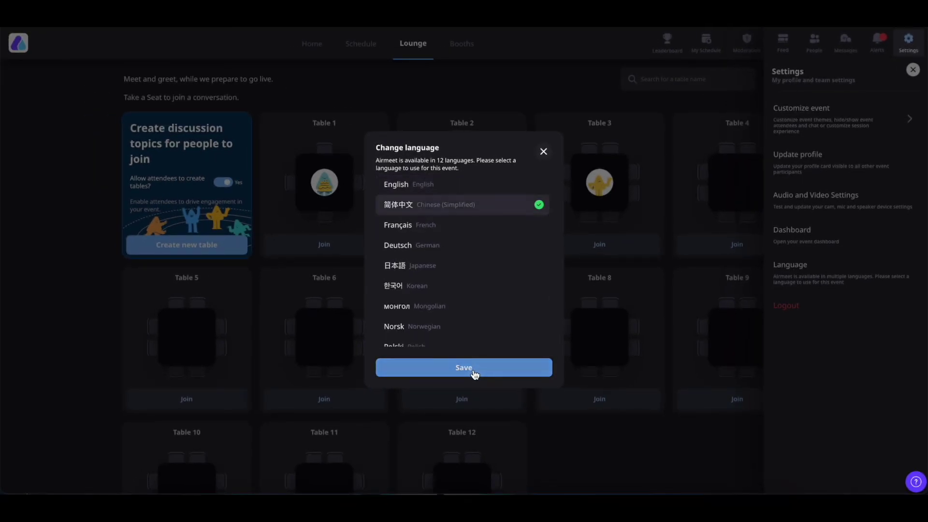
{"action": "left_click", "coordinate": [471, 370]}
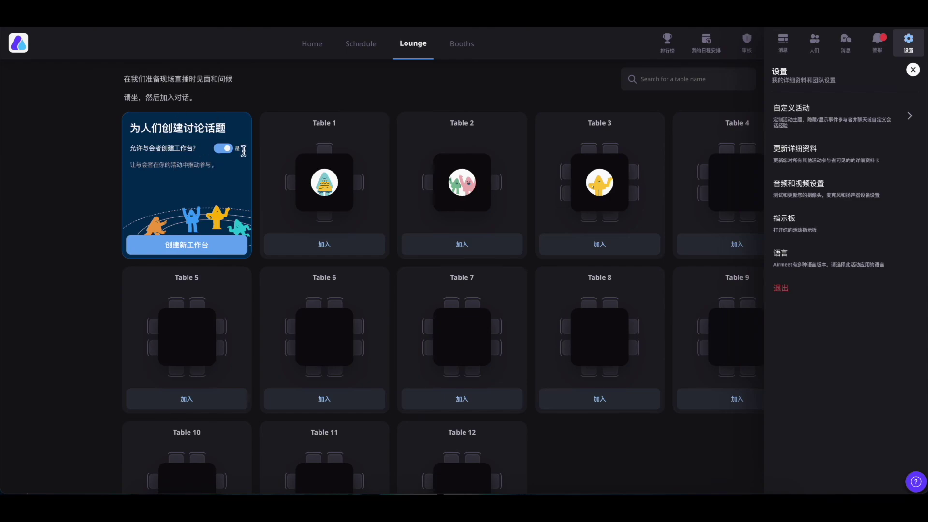